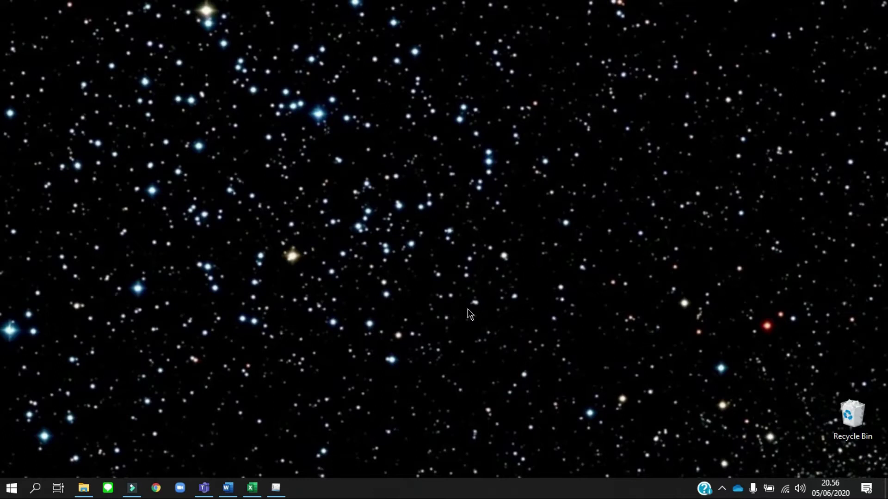
Switch to the Word assignment and review the company's 2018 income statement down to the first two notes
left_click(228, 488)
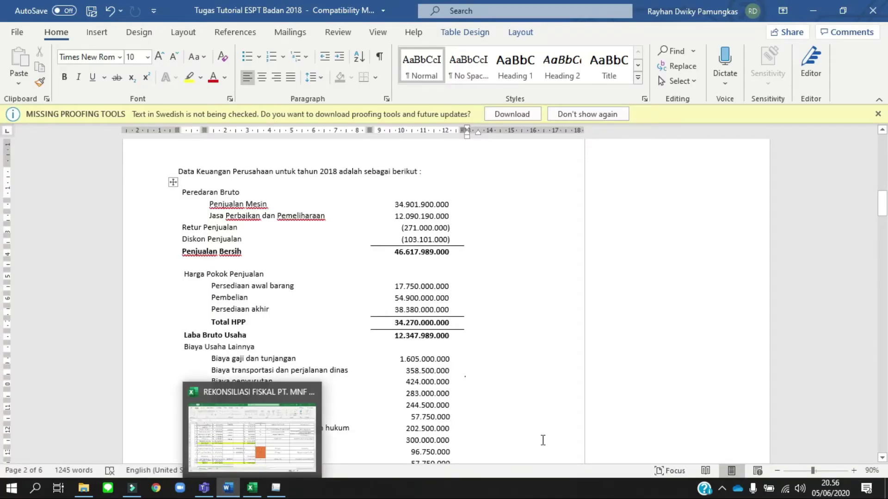
scroll(729, 395, "down", 5)
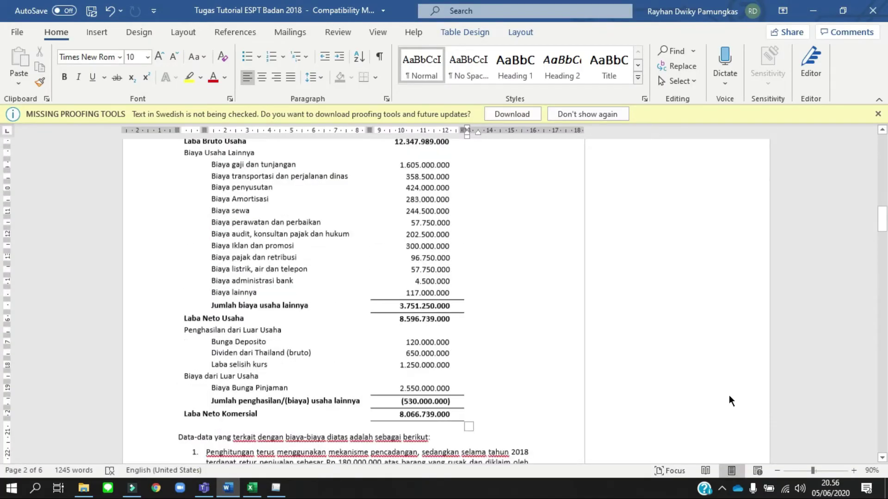
scroll(729, 396, "down", 4)
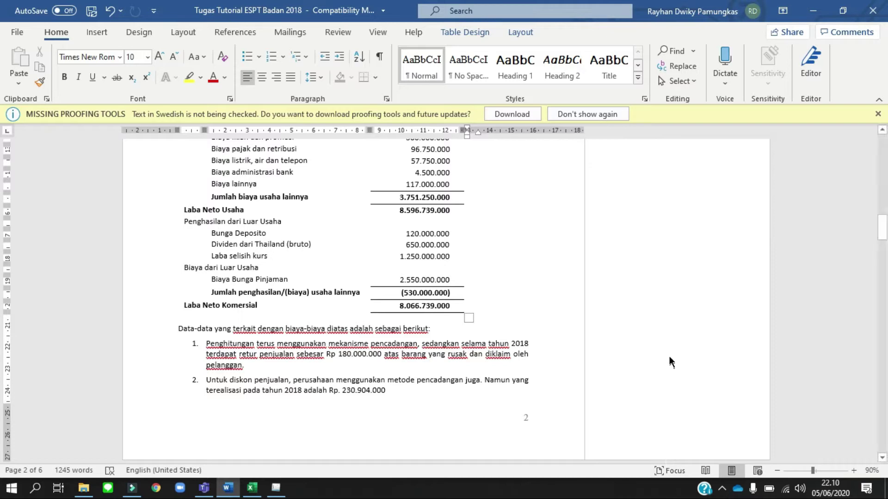
scroll(650, 316, "up", 2)
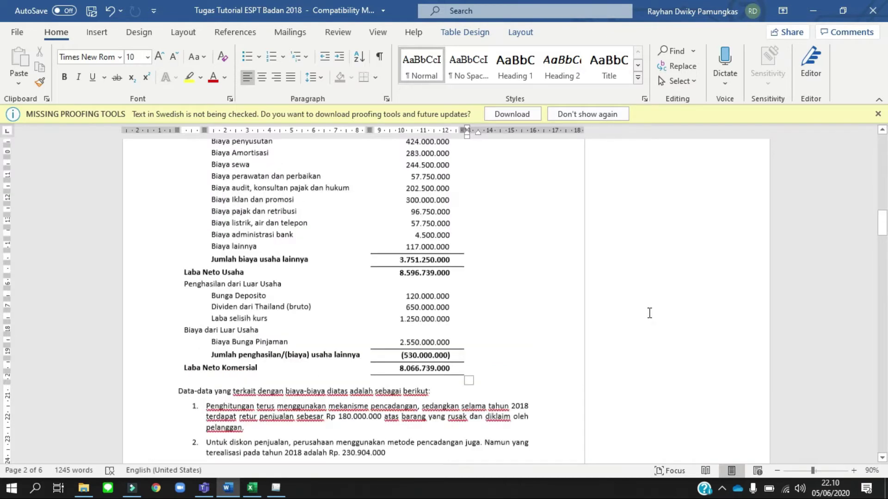
scroll(649, 313, "up", 6)
scroll(649, 313, "up", 2)
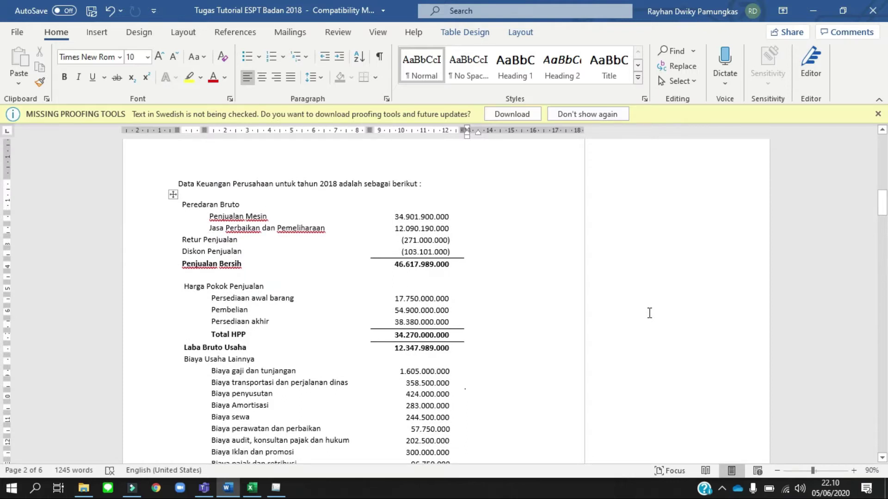
scroll(649, 313, "down", 3)
Reread the income statement from the sales return and discount notes up to Penjualan Bersih at 100% zoom
key("alt+Tab")
key("Tab")
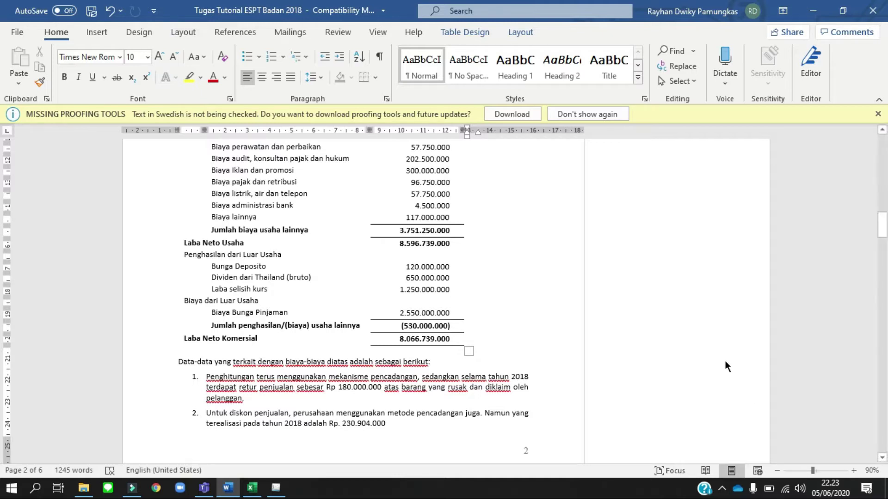
scroll(724, 361, "up", 3)
scroll(724, 361, "up", 2)
scroll(725, 361, "up", 2)
scroll(725, 361, "up", 1, "ctrl")
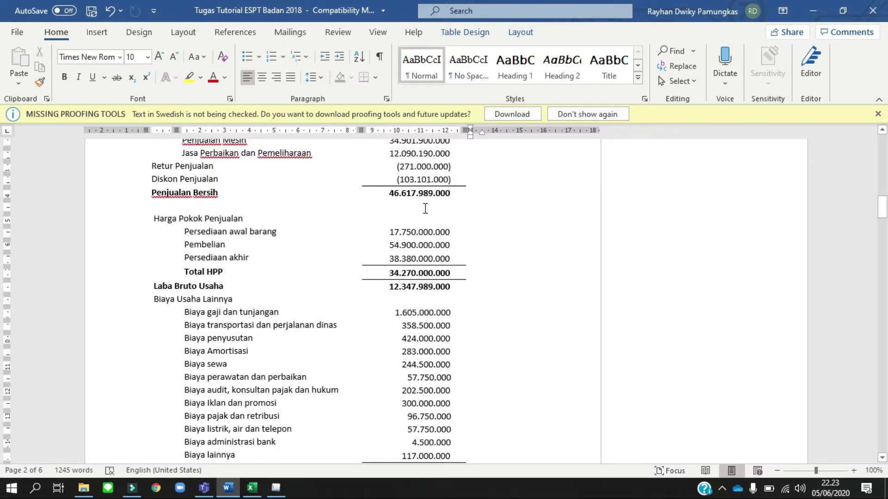
Switch to the fiscal reconciliation workbook in Excel and inspect the fiscal amount of Potongan Penjualan in G6
key("alt+Tab")
key("alt+Tab")
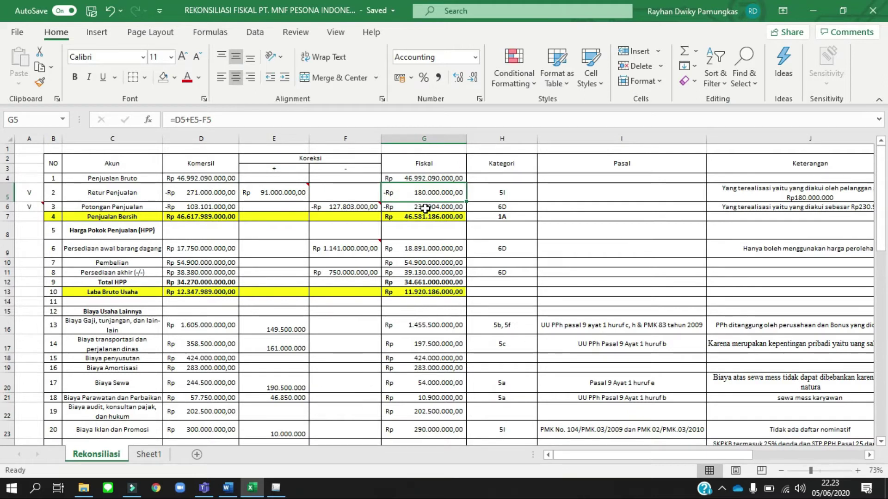
left_click(439, 209)
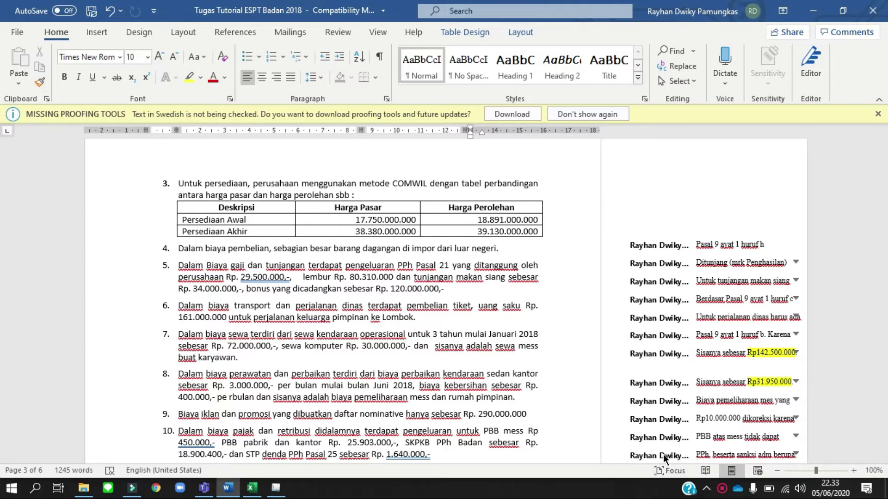
Read the comment on the reserved bonus in note 5 and inspect the Biaya Gaji fiscal amount in G16 of the workbook
key("alt+Tab")
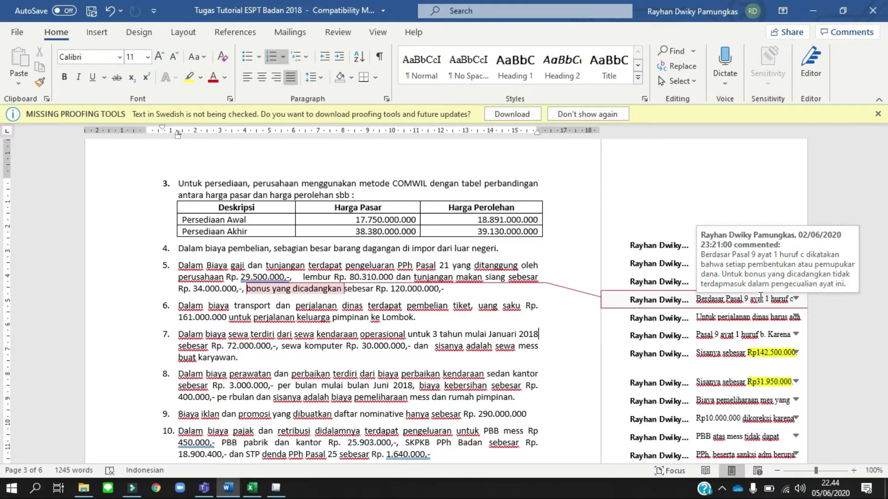
key("alt+Tab")
key("Tab")
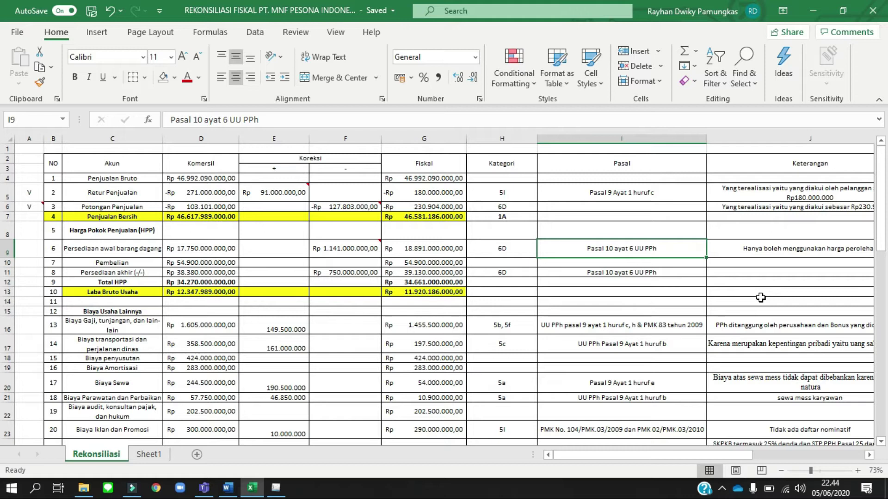
left_click(424, 321)
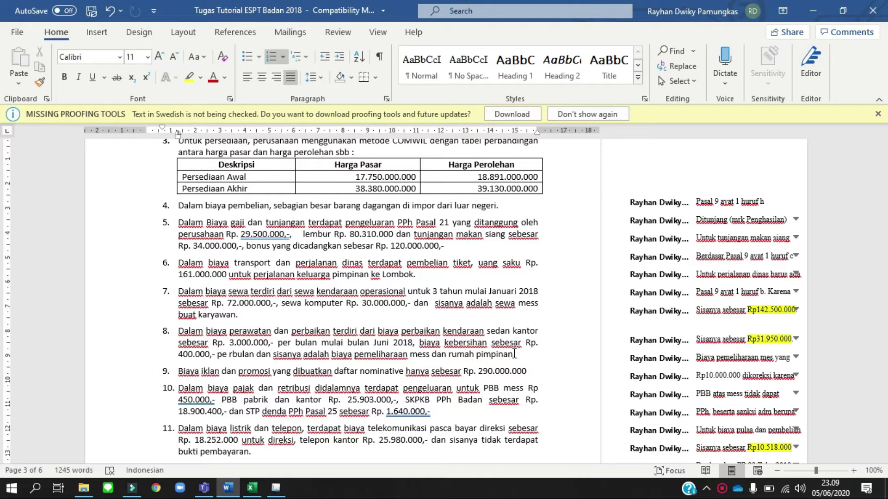
Compare the transport and rent notes in the Word document with their correction entries in the reconciliation workbook
key("alt+Tab")
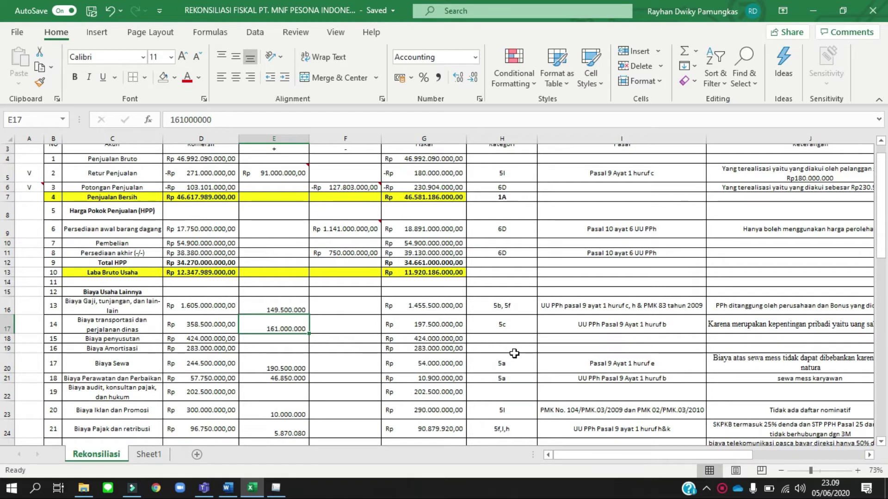
key("alt+Tab")
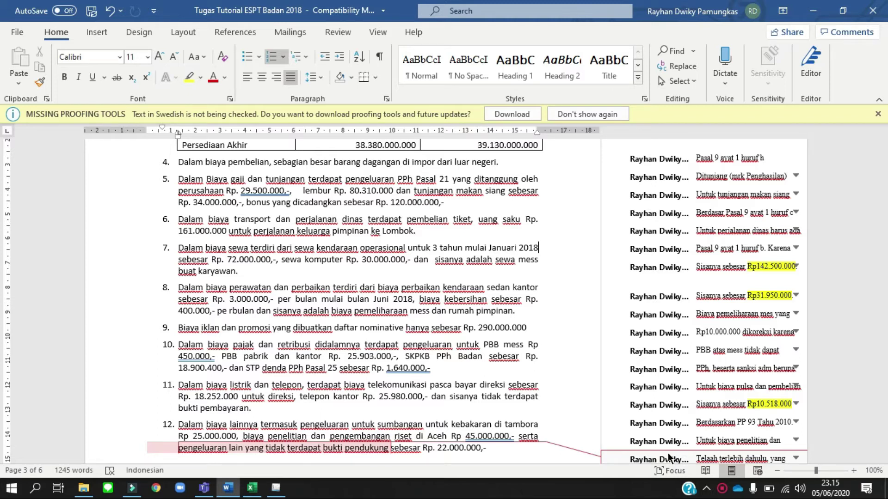
key("alt+Tab")
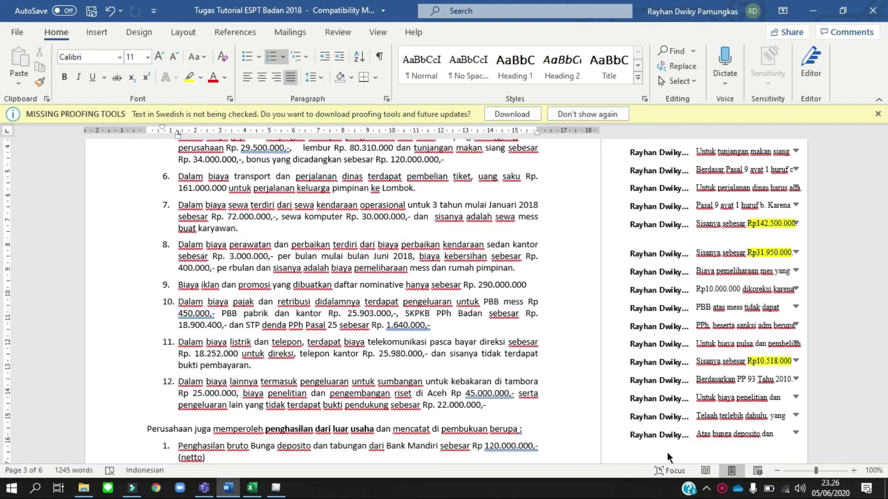
Switch to the workbook and examine the vehicle repair calculation for maintenance expense in cells K21 through N21
key("alt+Tab")
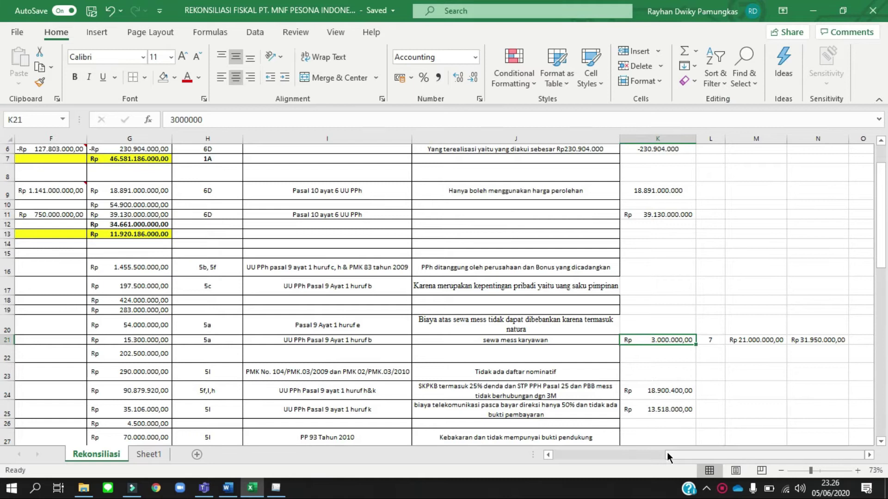
key("Right")
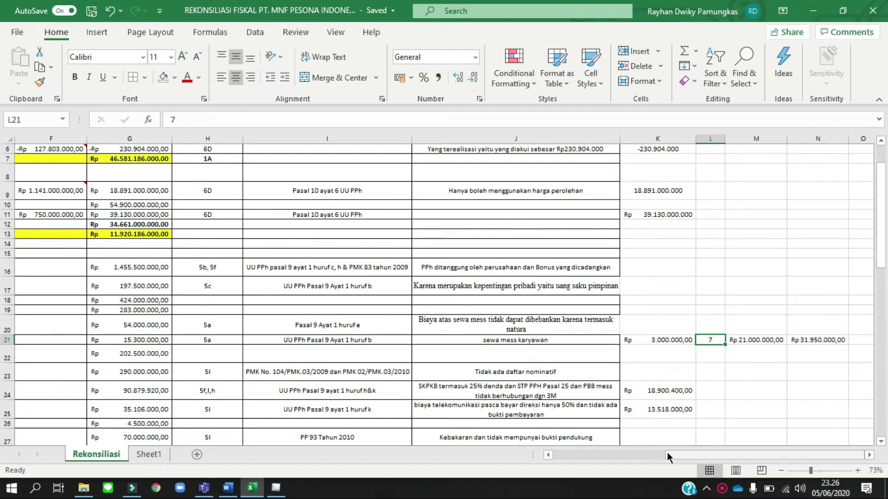
key("Right")
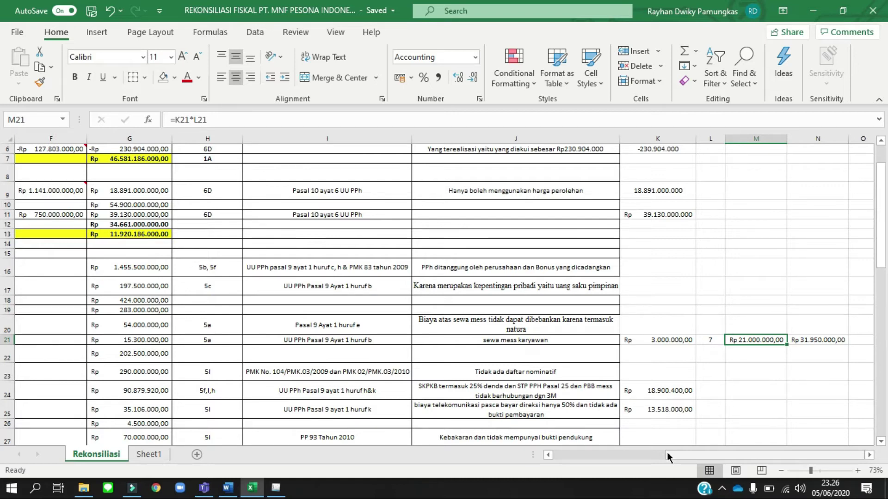
key("Right")
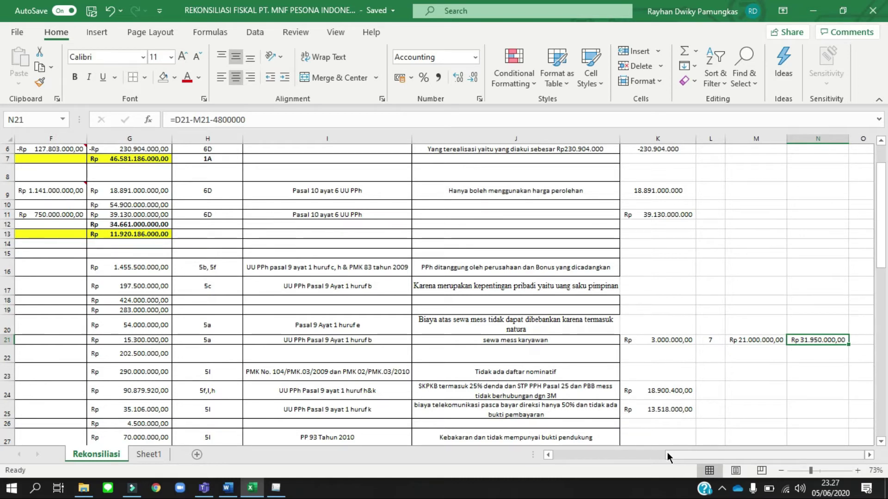
Examine the formula behind the positive correction of Biaya Perawatan dan Perbaikan in E21 and its source cells
key("Left")
key("Left")
key("Left")
key("Left")
key("Left")
key("Left")
key("Left")
key("Left")
key("Left")
key("Left")
key("Left")
key("Left")
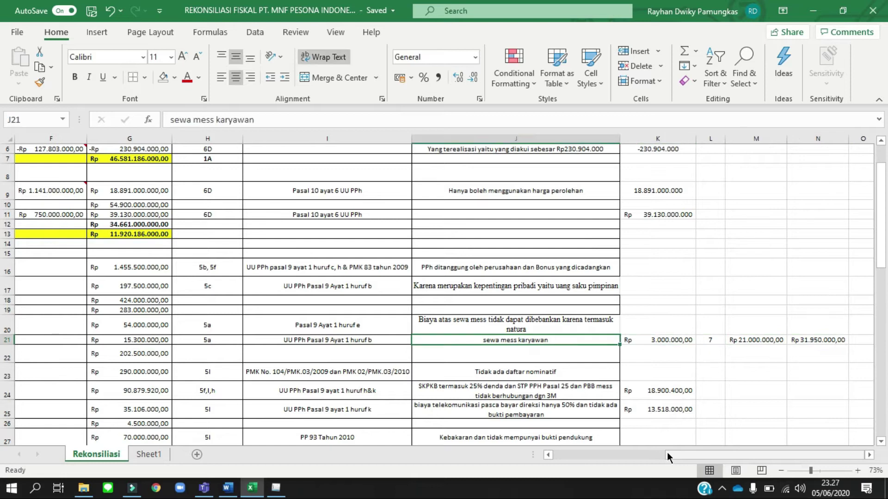
key("Right")
key("Right")
key("Right")
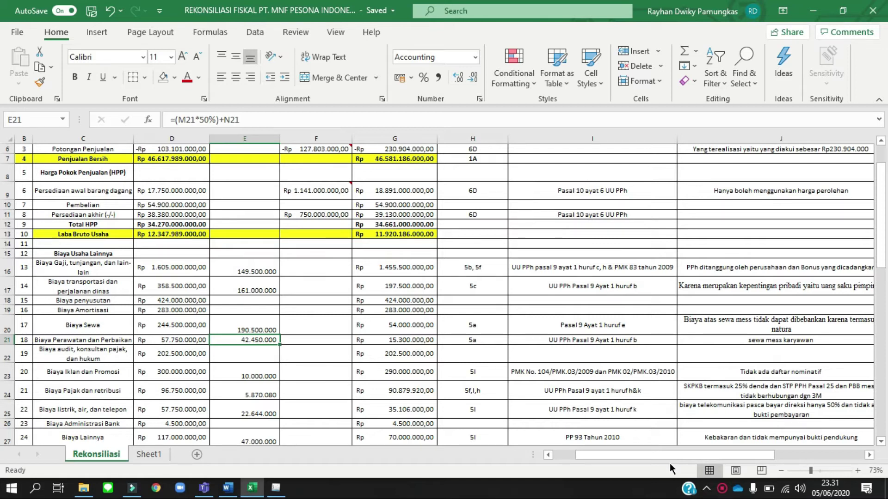
left_click(204, 122)
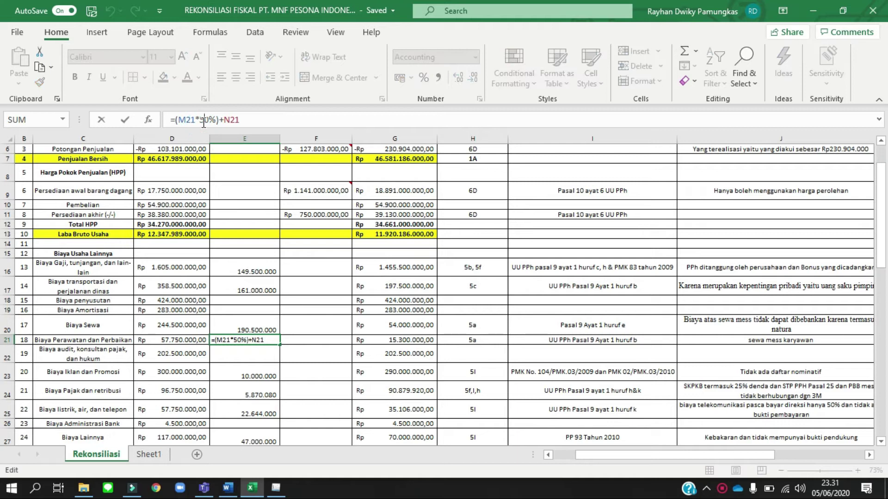
scroll(825, 341, "right", 3)
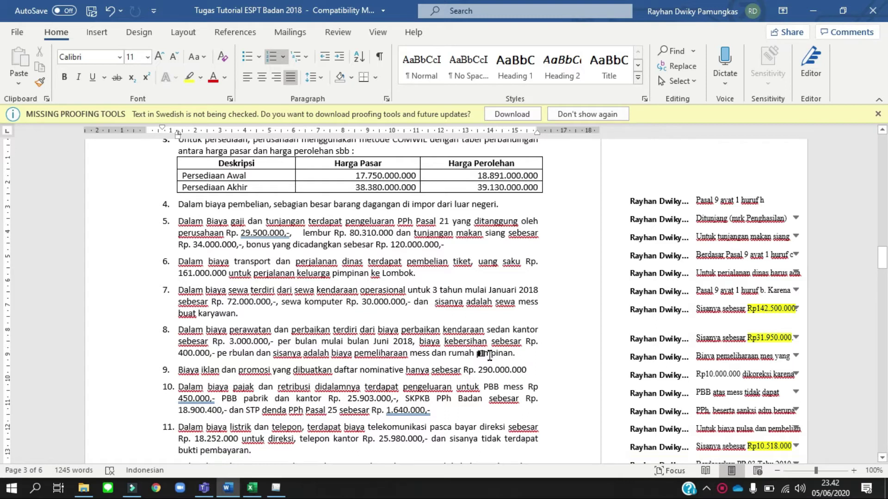
Look up the advertising expense in the Word income statement and inspect the Biaya Iklan dan Promosi correction in E23
scroll(489, 355, "up", 10)
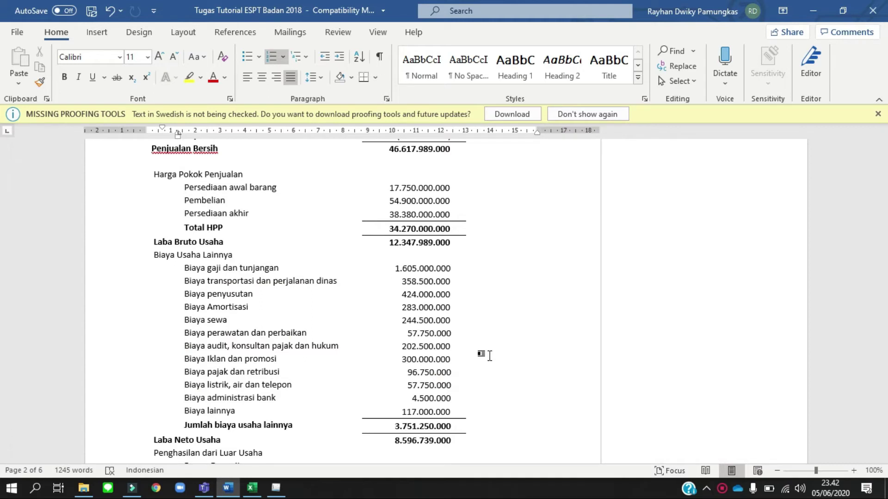
key("alt+Tab")
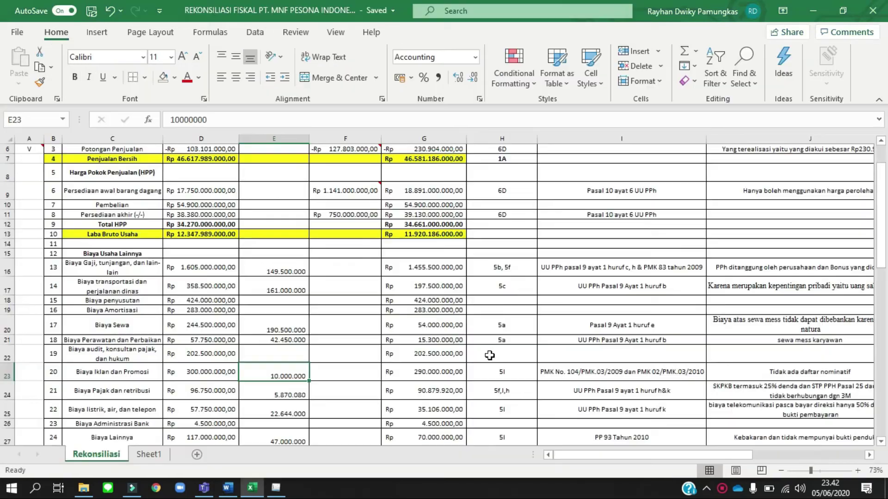
left_click(289, 371)
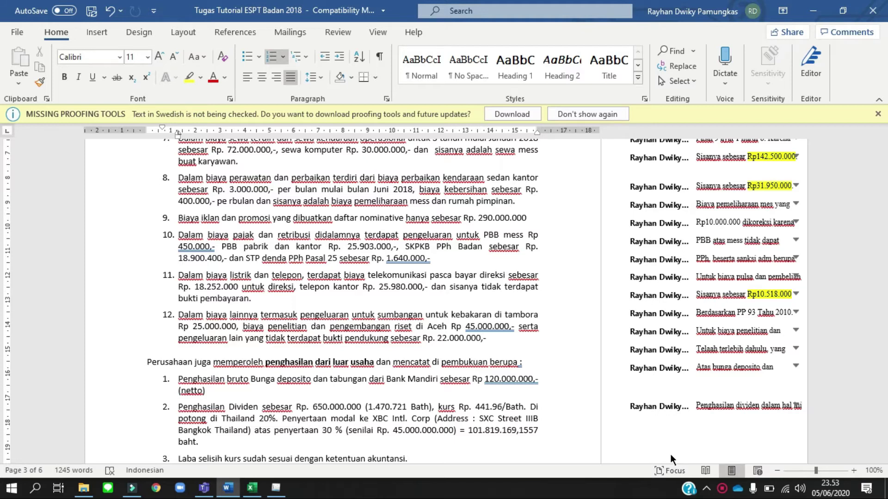
Switch to the workbook and examine the Biaya Pajak dan retribusi correction formula in E24 and its source amount in K24
key("alt+Tab")
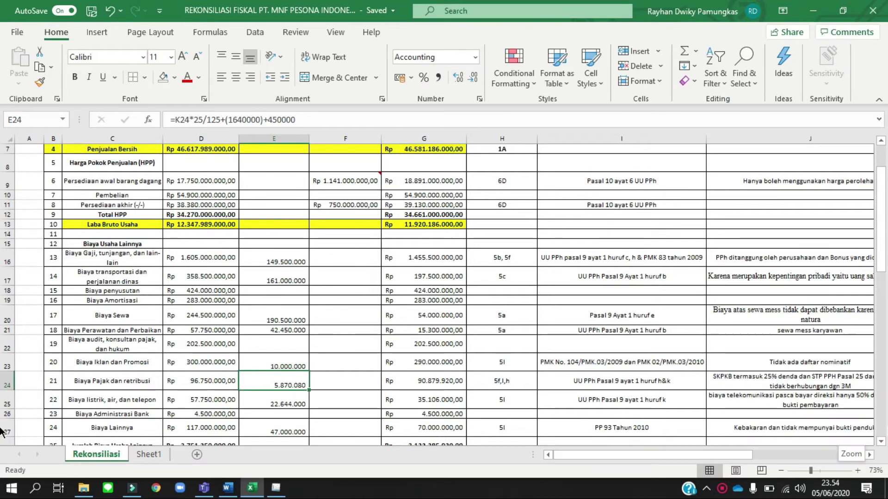
scroll(762, 384, "right", 3)
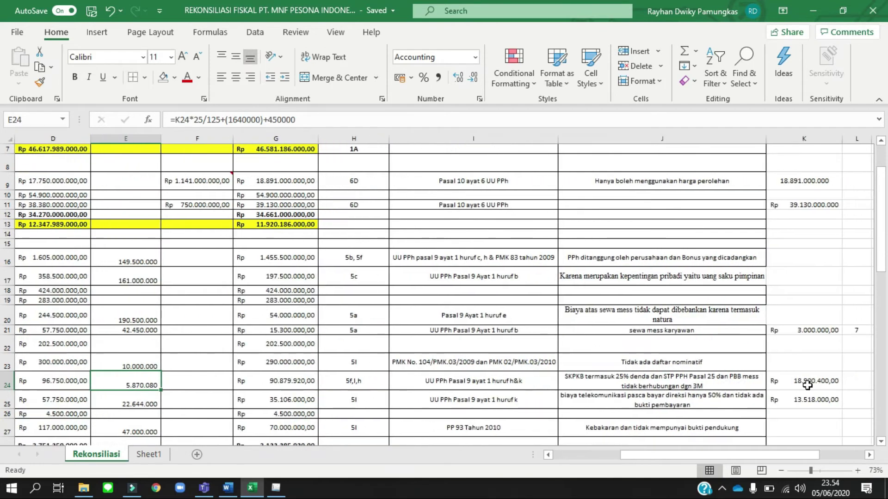
left_click(825, 381)
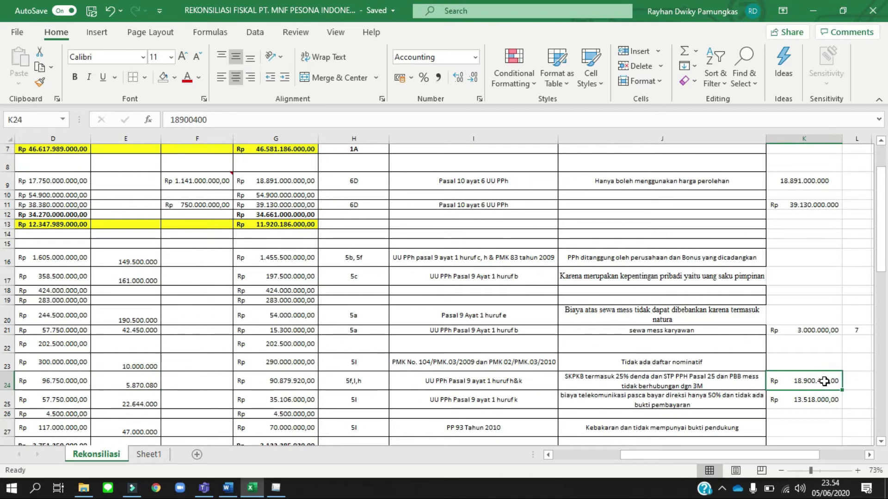
scroll(402, 369, "left", 3)
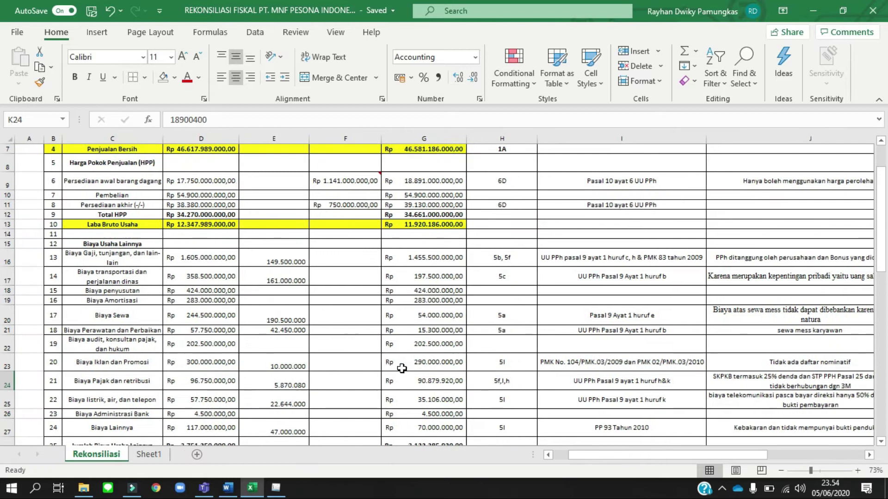
left_click(274, 385)
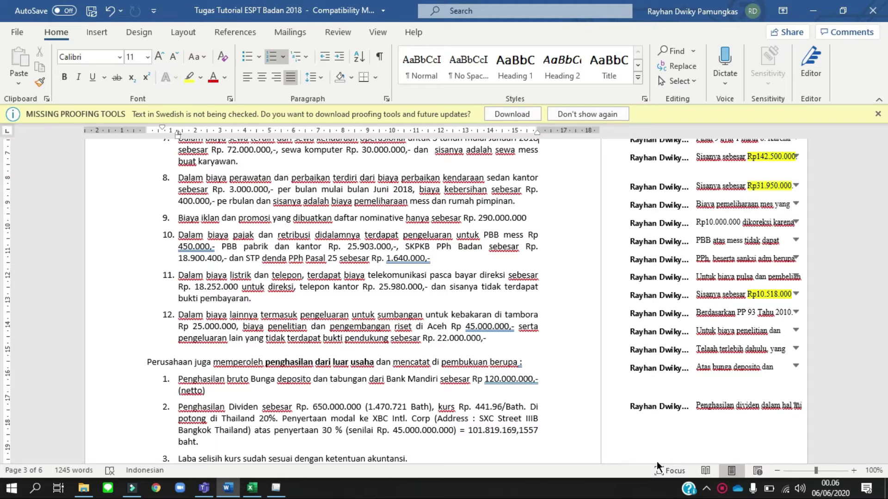
Switch to the workbook and examine the electricity and telephone formulas in K25 and E25
key("alt+Tab")
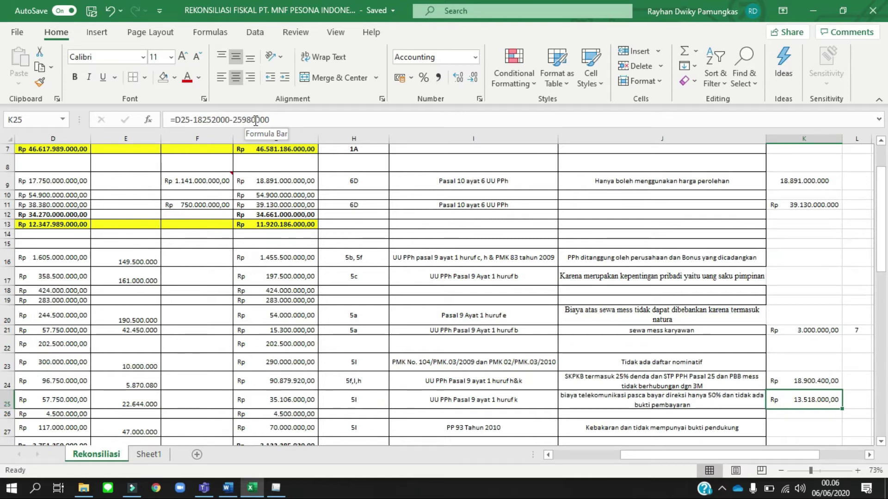
key("Left")
key("Left")
key("Left")
key("Left")
key("Left")
key("Left")
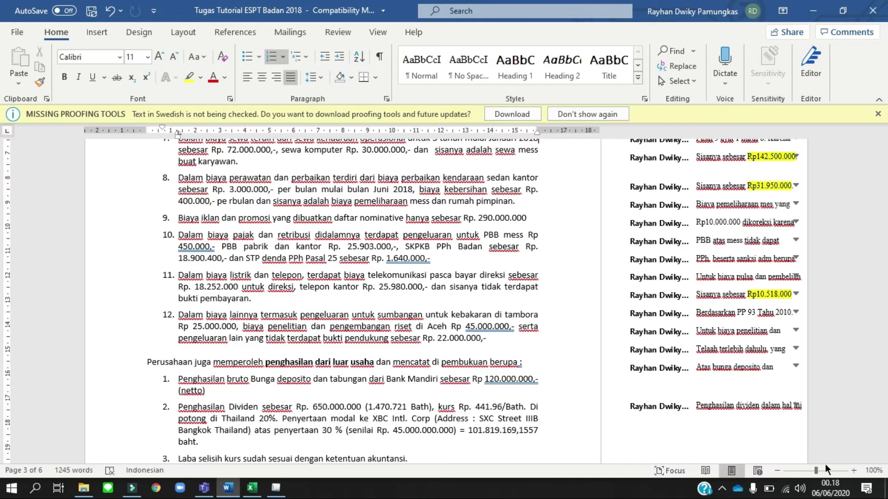
Read the comment on the fire donation in note 12 of the Word document and return to the reconciliation workbook
mouse_move(761, 311)
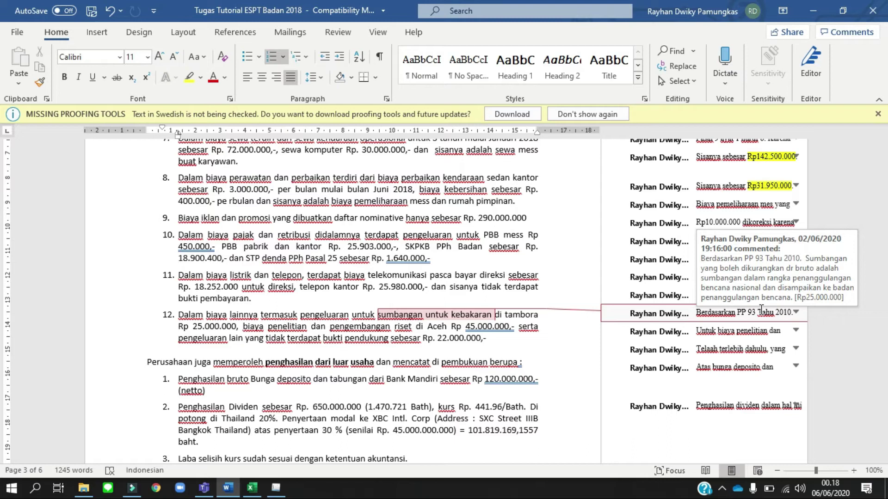
key("alt+Tab")
key("alt+Tab")
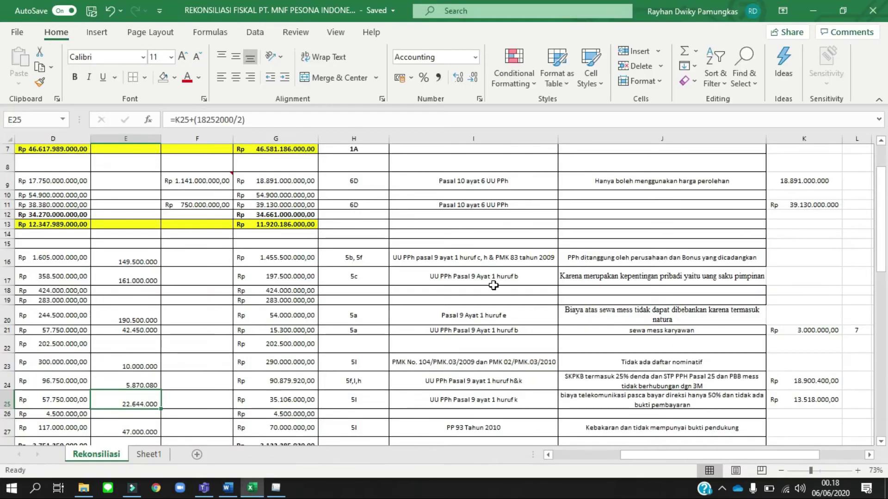
Compare the deposit interest, Thai dividend, exchange gain and loan interest notes in Word with rows 31 to 34 of the reconciliation workbook
scroll(494, 285, "left", 3)
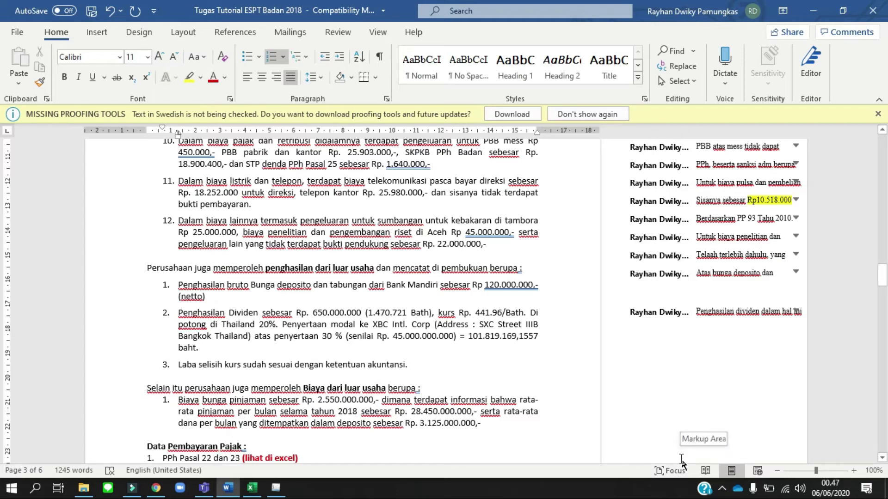
key("alt+Tab")
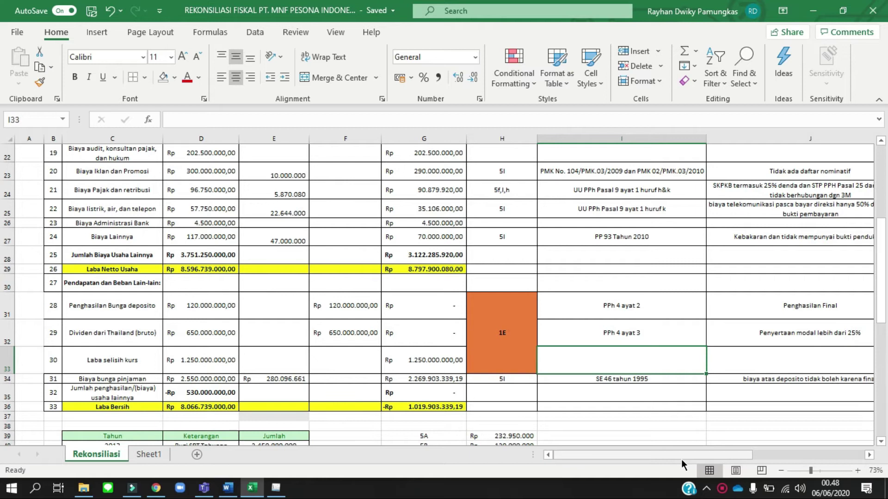
key("alt+Tab")
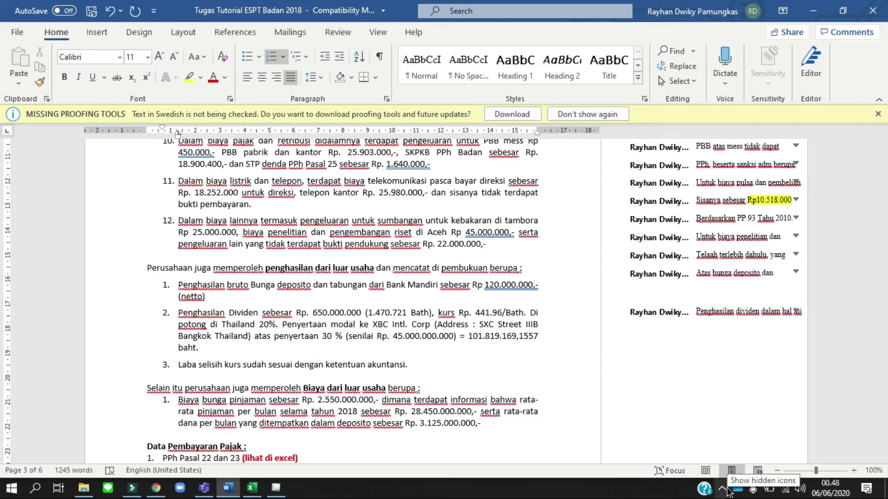
key("alt+Tab")
key("alt+Tab")
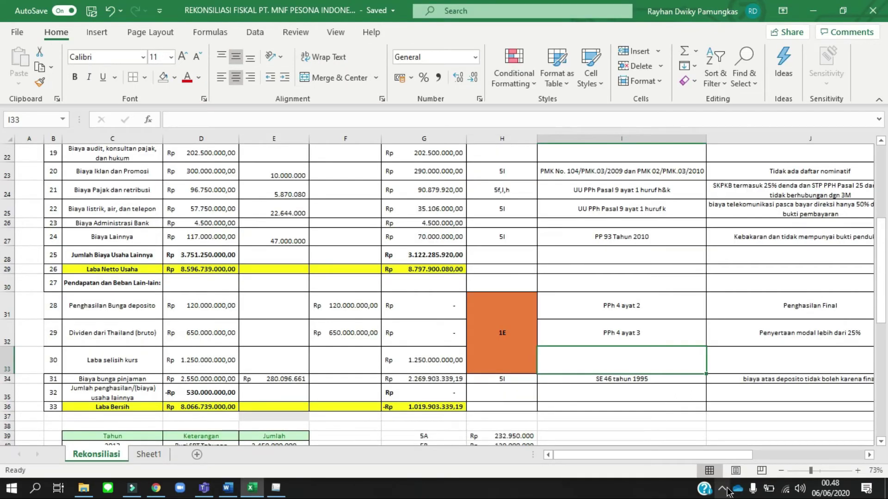
Examine the Biaya bunga pinjaman row: its legal basis in I34, the explanation beside it and the correction formula in E34
key("Down")
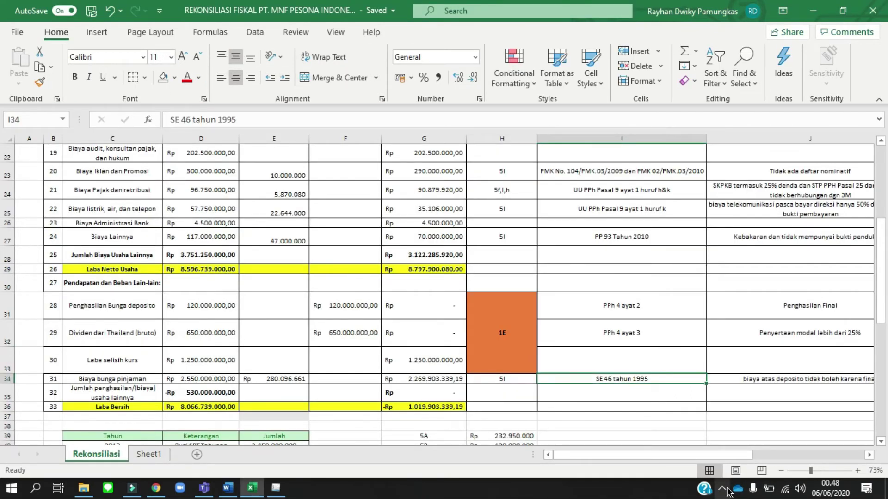
key("Right")
key("Right")
key("Left")
key("Left")
key("Left")
key("Left")
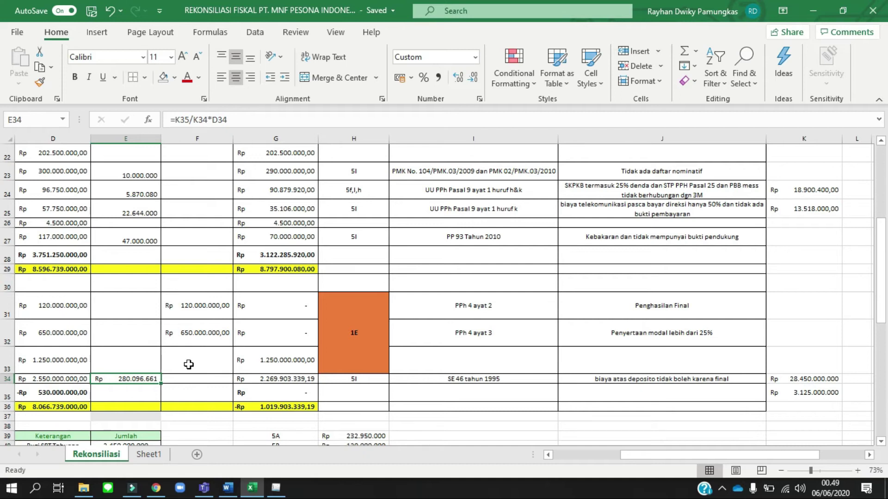
scroll(189, 365, "left", 3)
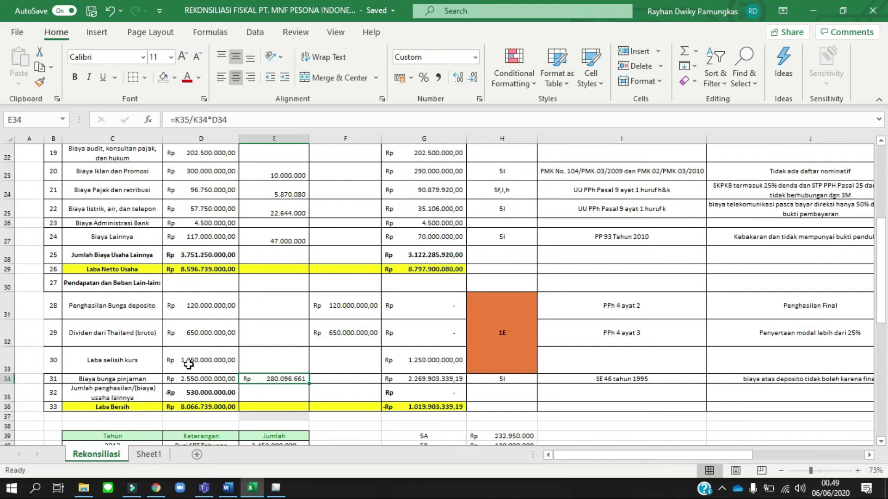
Review the whole Rekonsiliasi sheet from Penjualan Bruto to the prior-year profit and loss table and the category totals
scroll(189, 365, "up", 7)
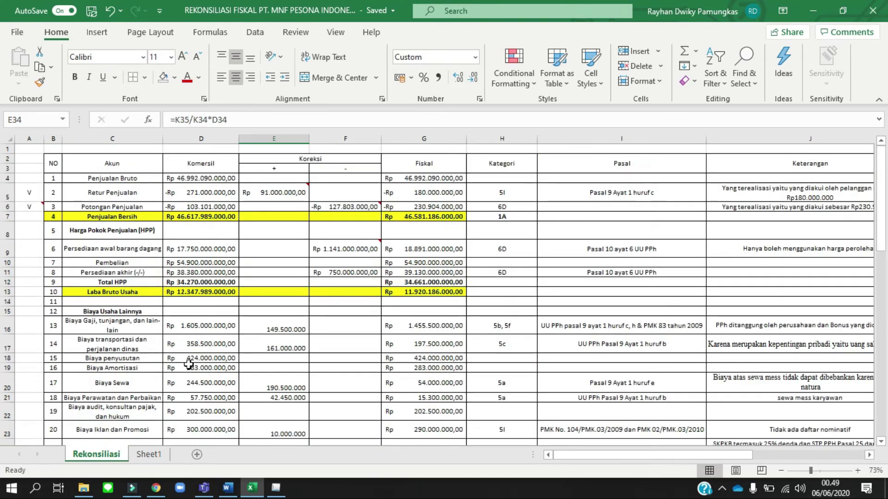
scroll(188, 365, "down", 2)
scroll(188, 365, "down", 2)
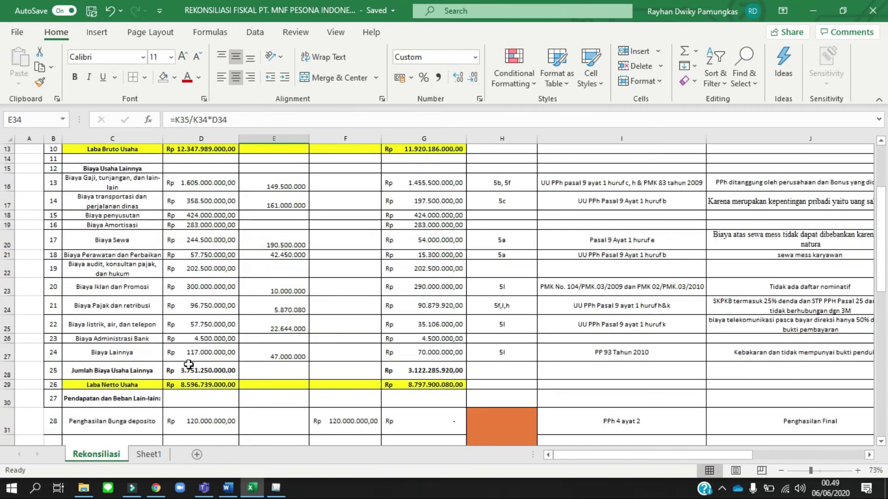
scroll(189, 364, "down", 5)
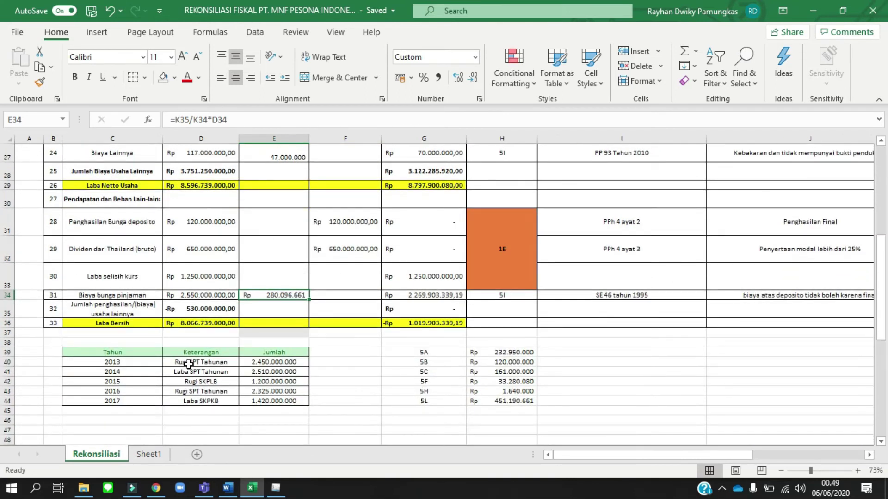
scroll(189, 365, "up", 1)
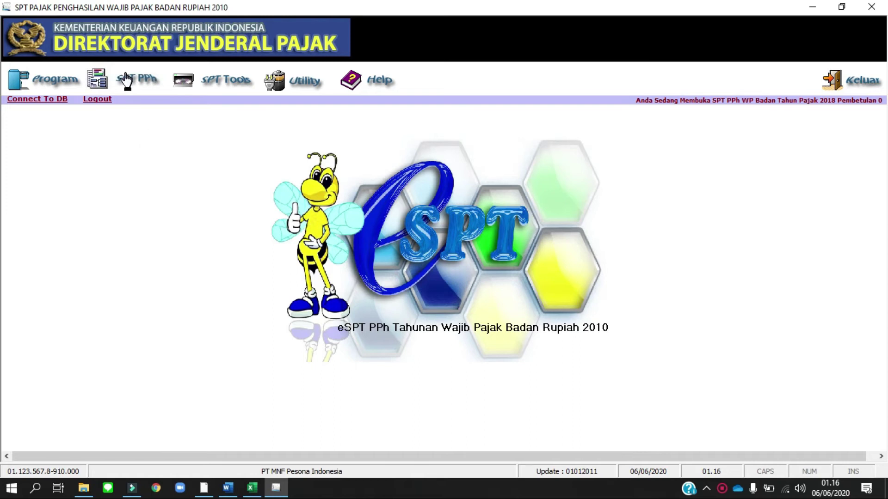
In the eSPT application, open Formulir 1771-I Penghitungan Penghasilan Neto Fiskal and look through its three pages
left_click(124, 69)
mouse_move(152, 123)
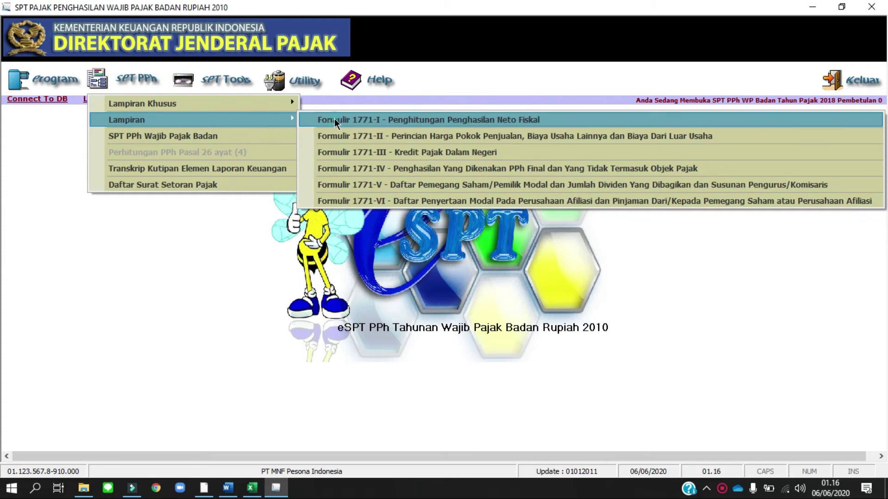
left_click(334, 118)
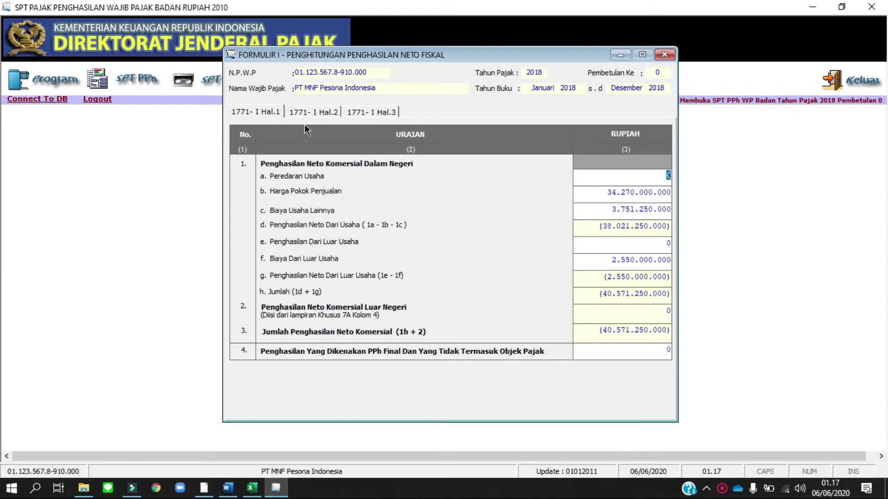
left_click(315, 112)
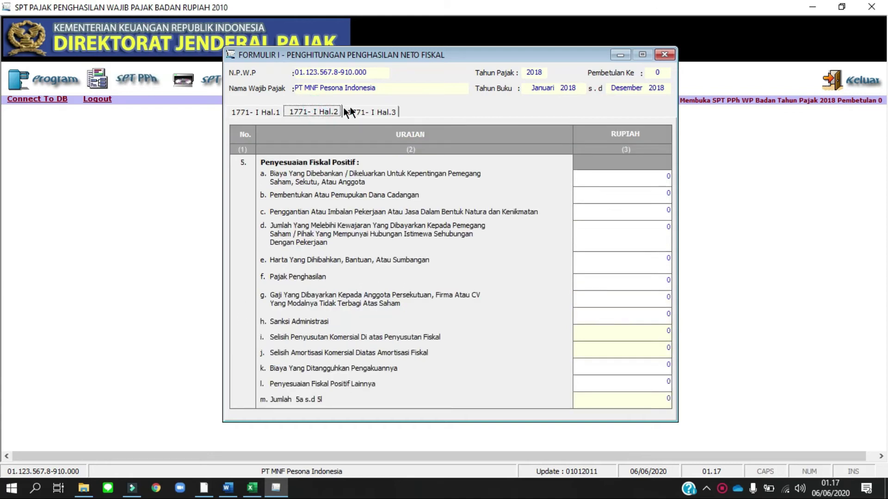
left_click(374, 111)
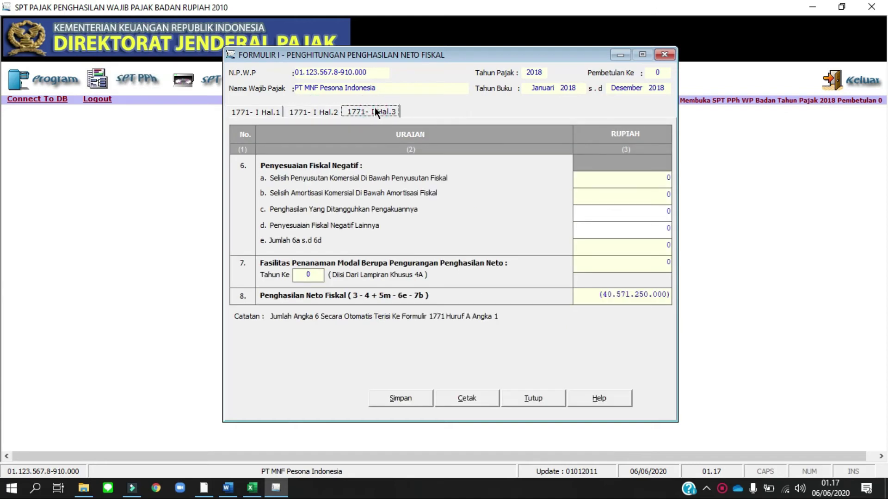
left_click(319, 112)
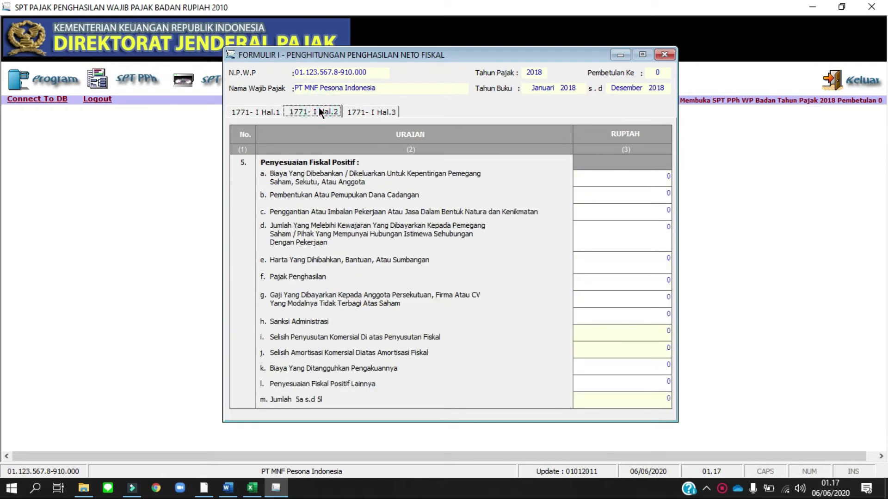
left_click(383, 112)
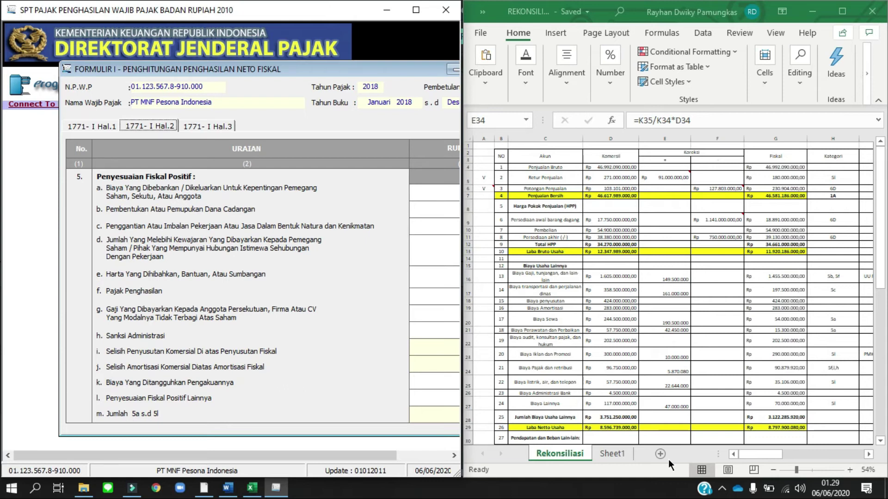
Compare the form's positive and negative fiscal adjustment items with the correction categories and the 5A to 6D totals in the workbook
left_click(215, 126)
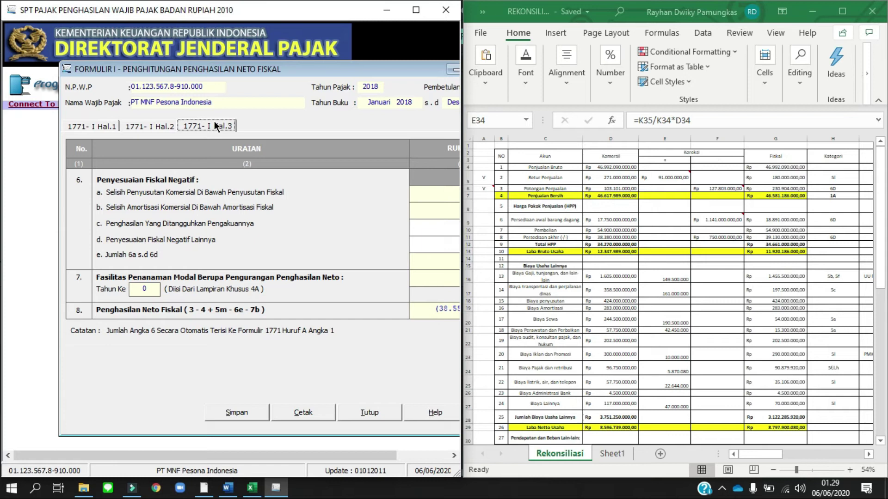
left_click(165, 126)
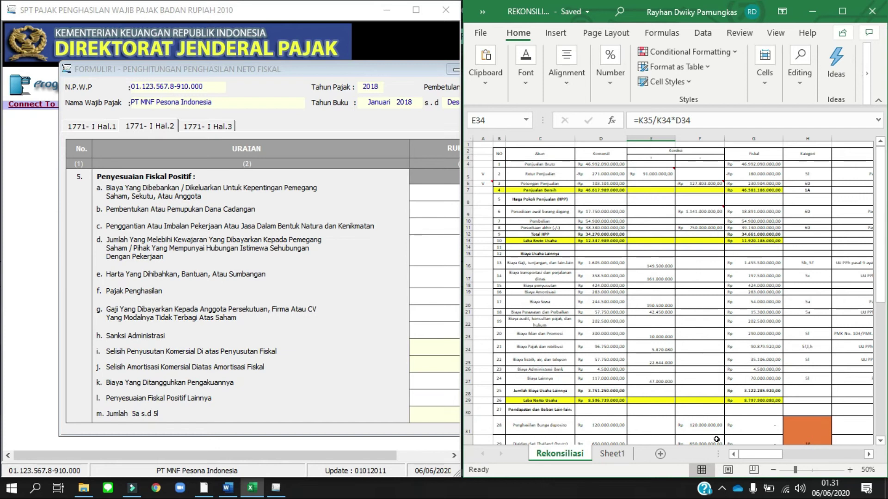
scroll(716, 439, "down", 3)
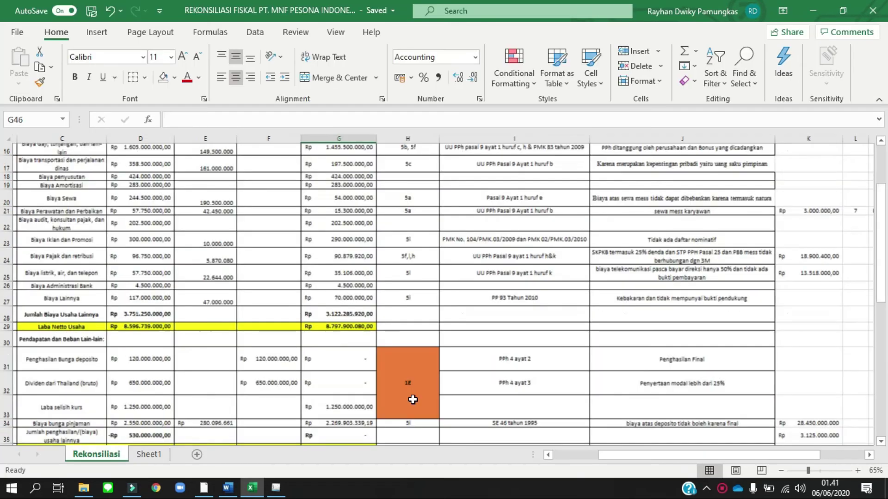
scroll(412, 396, "down", 5)
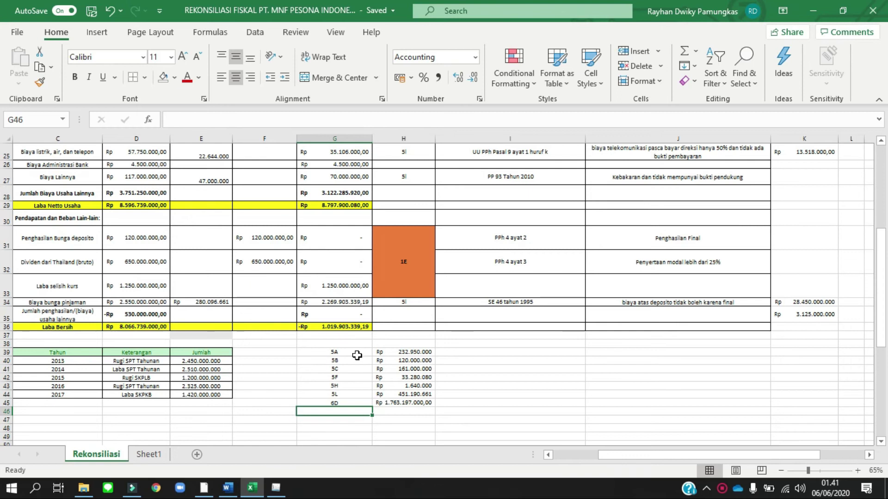
scroll(357, 355, "up", 2)
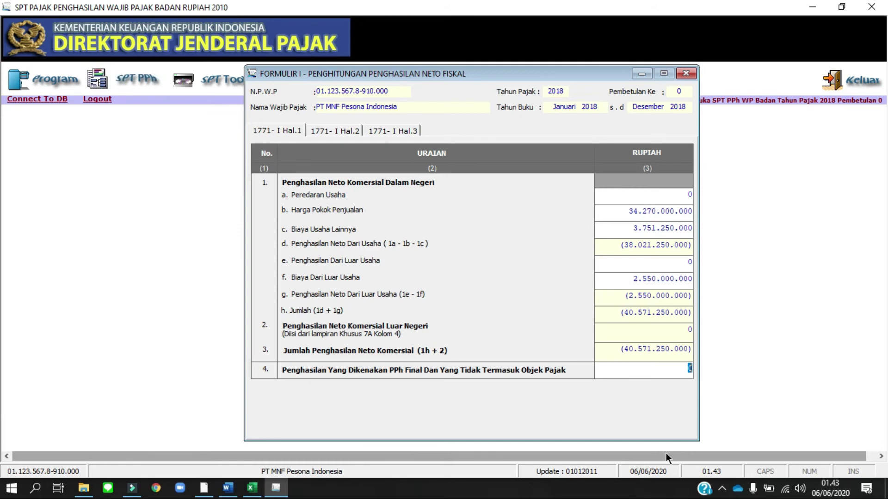
Look up the commercial Penjualan Bersih in the workbook and set Peredaran Usaha on the form's first page to 46.617.989.000
key("alt+Tab")
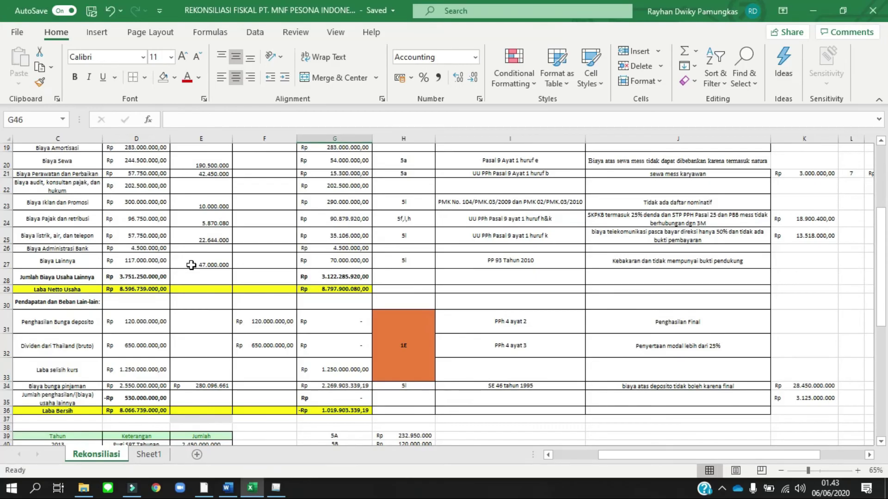
scroll(191, 265, "up", 5)
scroll(190, 264, "left", 1)
scroll(191, 265, "up", 1)
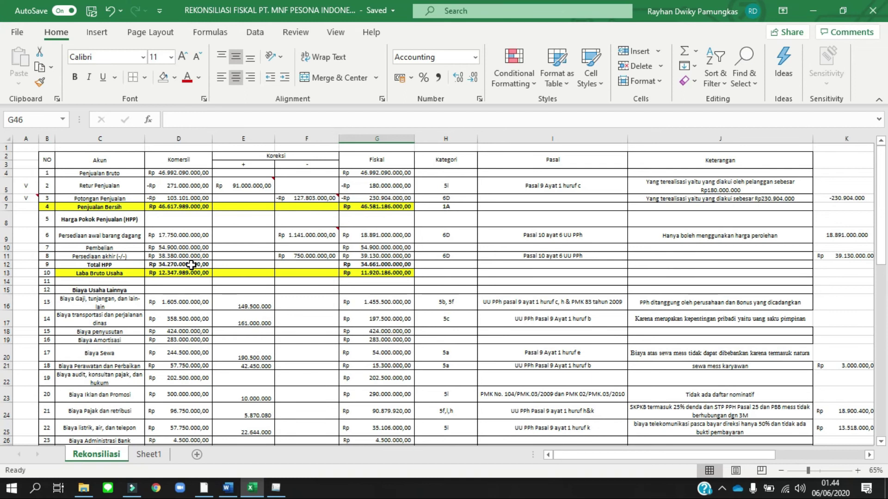
key("alt+Tab")
type("46")
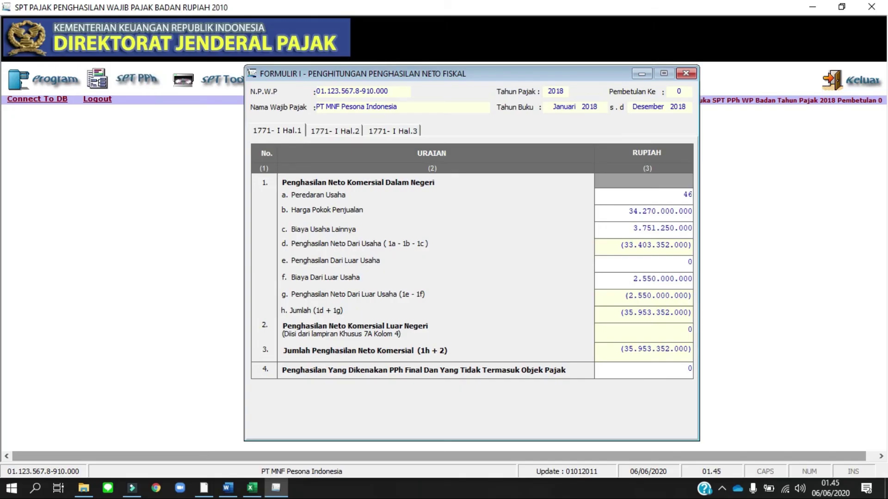
type(".617.989.000")
key("Tab")
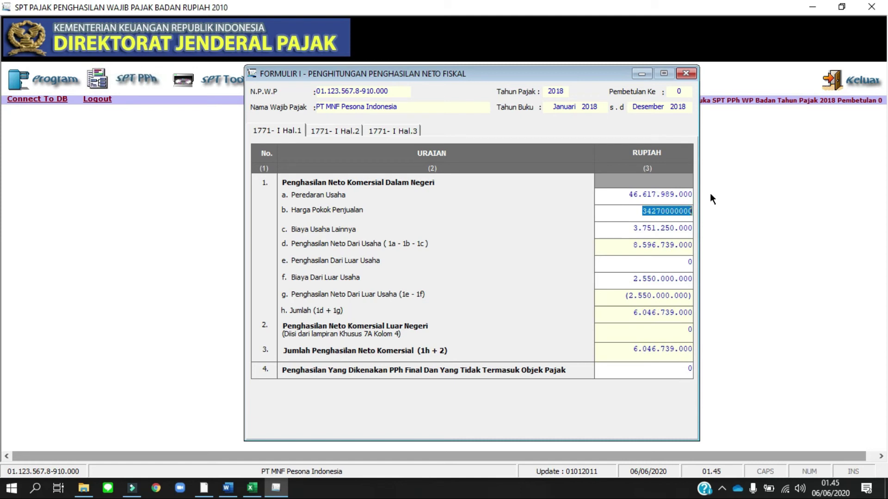
Keep the cost of goods sold and other operating expenses, and set Penghasilan Dari Luar Usaha to 2.020.000.000
key("Tab")
key("Tab")
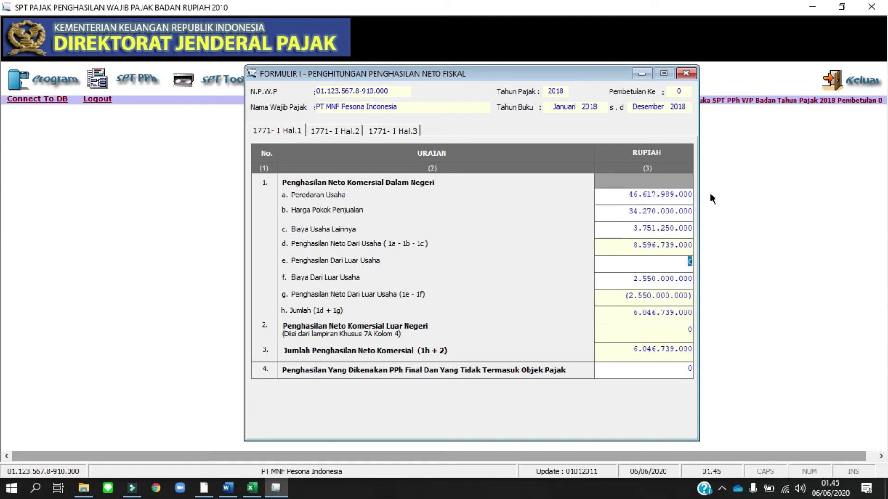
type("2.")
type("020.")
type("000.000")
key("Tab")
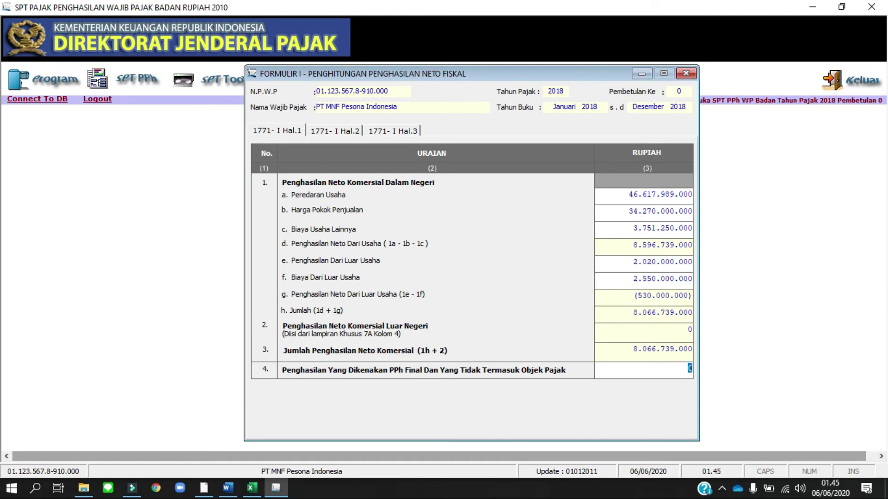
Check the deposit interest and Thai dividend in the workbook and set item 4, income subject to final tax and non-taxable income, to 770.000.000
key("alt+Tab")
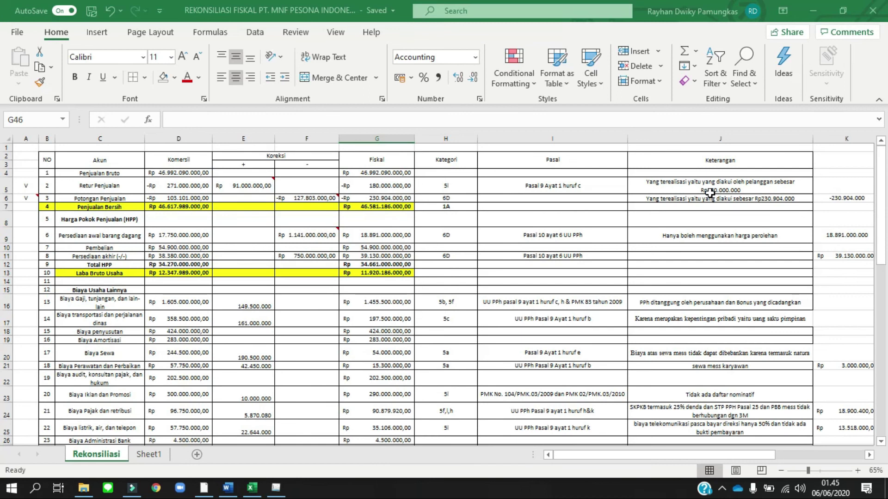
scroll(303, 320, "down", 5)
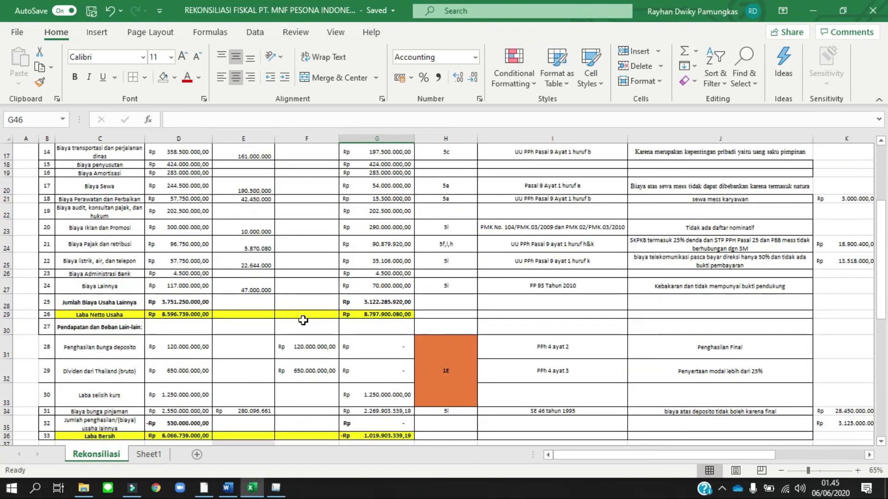
key("alt+Tab")
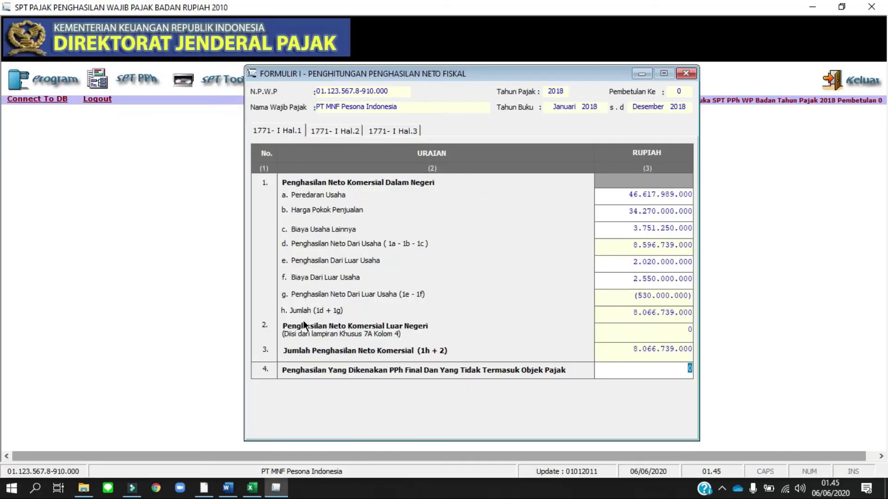
type("770000000")
left_click(633, 278)
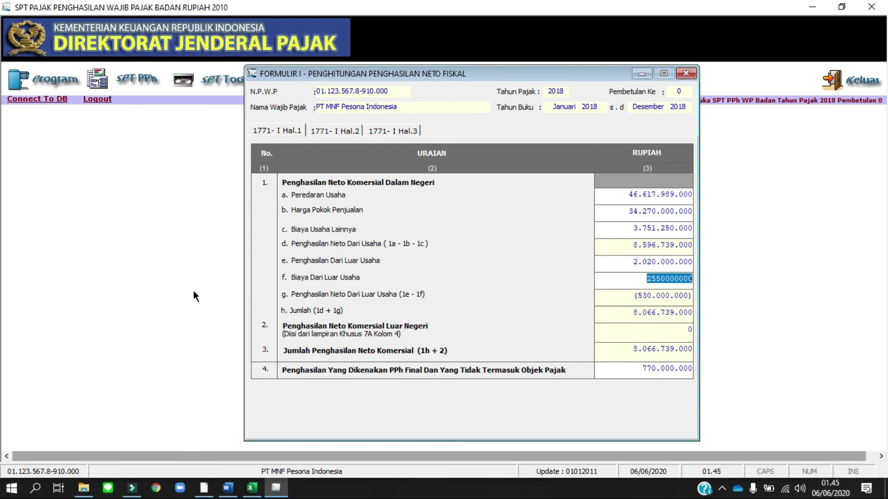
Look up the 5A total in the workbook and enter 232.950.000 for item 5a, shareholder-interest expenses, on the form's second page
left_click(330, 131)
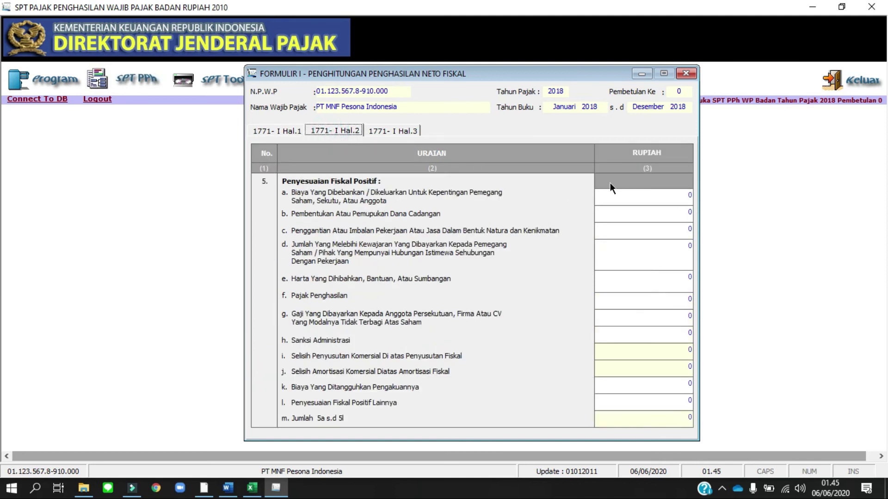
key("alt+Tab")
scroll(626, 322, "down", 4)
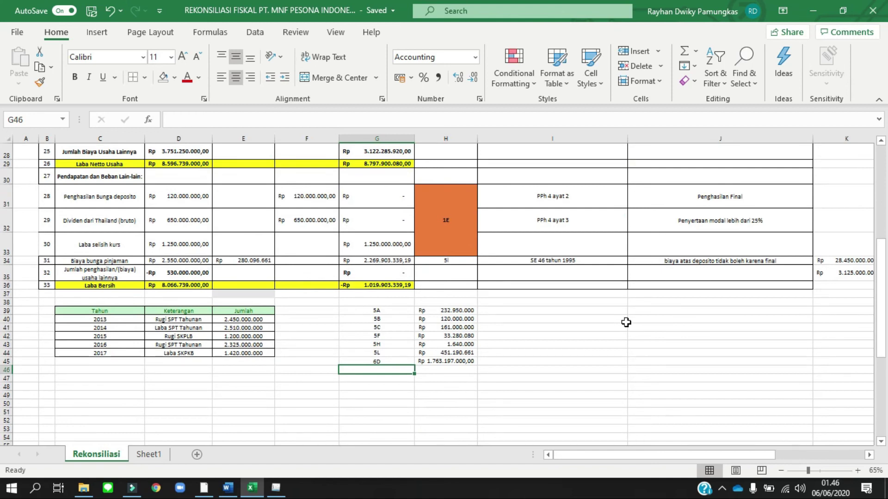
key("alt+Tab")
left_click(683, 193)
type("232")
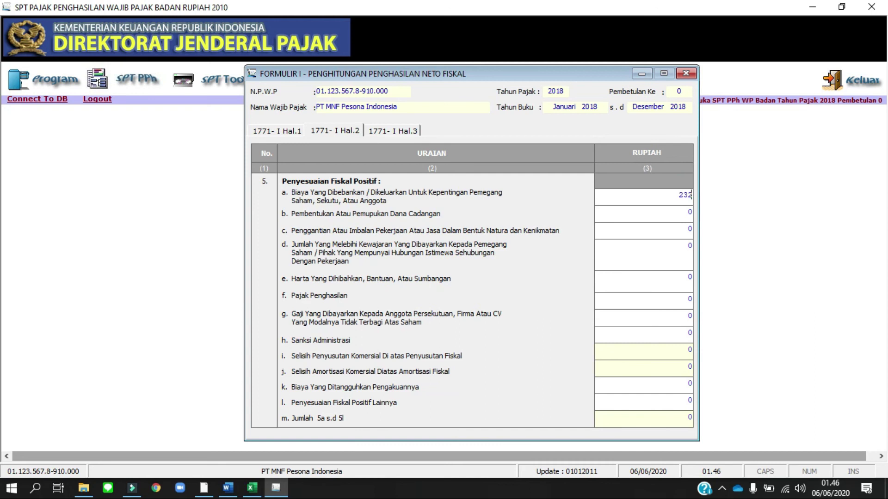
type("950000")
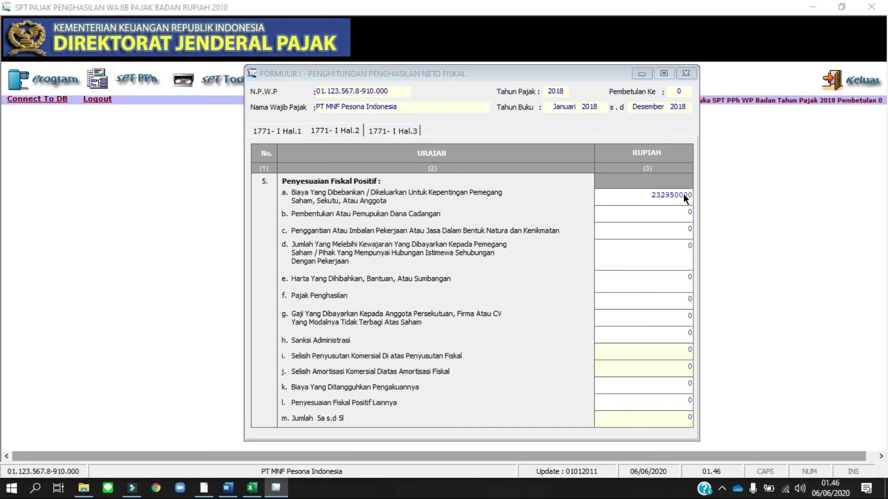
Check the 5B total in the workbook and set item 5b, Pembentukan Atau Pemupukan Dana Cadangan, to 120.000.000
key("alt+Tab")
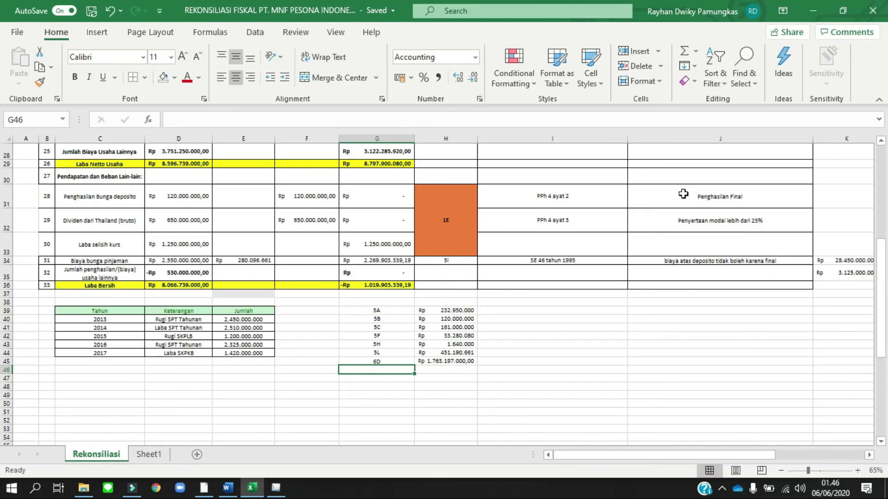
key("alt+Tab")
key("Tab")
type("120000000")
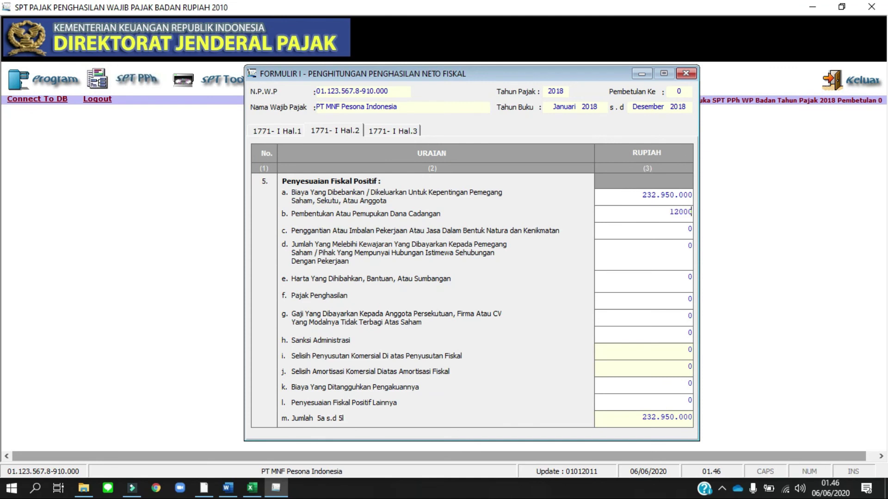
Check the 5C total in the workbook and set item 5c, compensation in kind and benefits, to 161.000.000
key("alt+Tab")
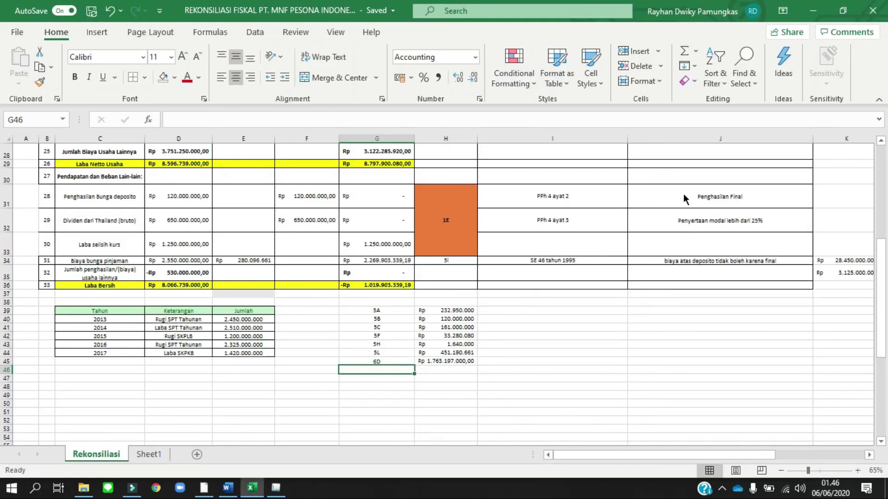
key("alt+Tab")
key("Tab")
type("16")
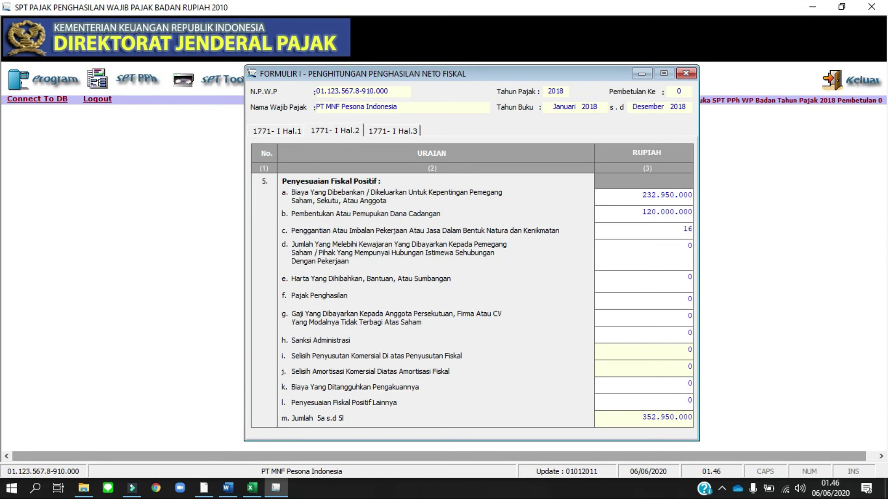
type("1.000.00000000")
key("Tab")
Check the 5F total in the workbook and set item 5f, Pajak Penghasilan, to 33.280.080
key("alt+Tab")
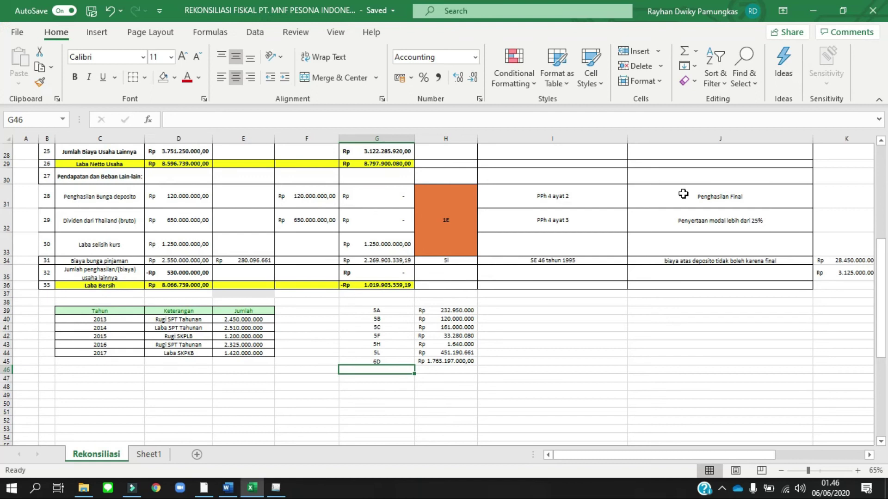
key("alt+Tab")
type("33280")
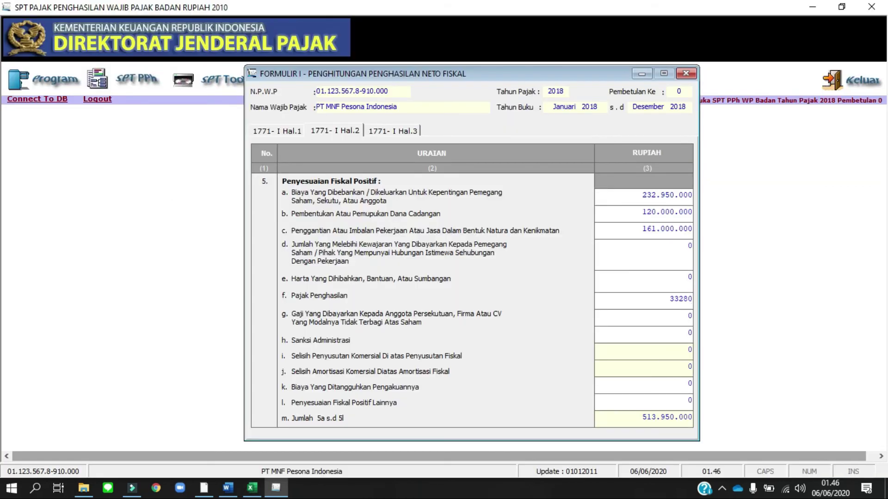
key("alt+Tab")
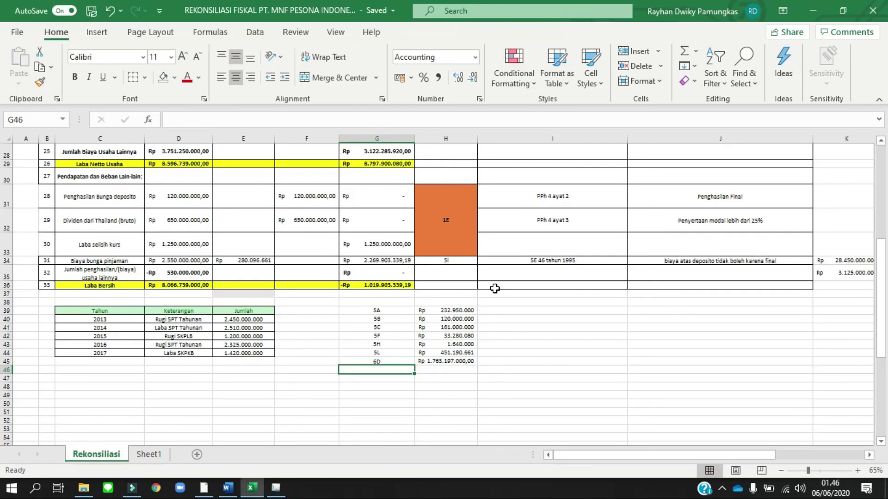
key("alt+Tab")
type("080")
key("Tab")
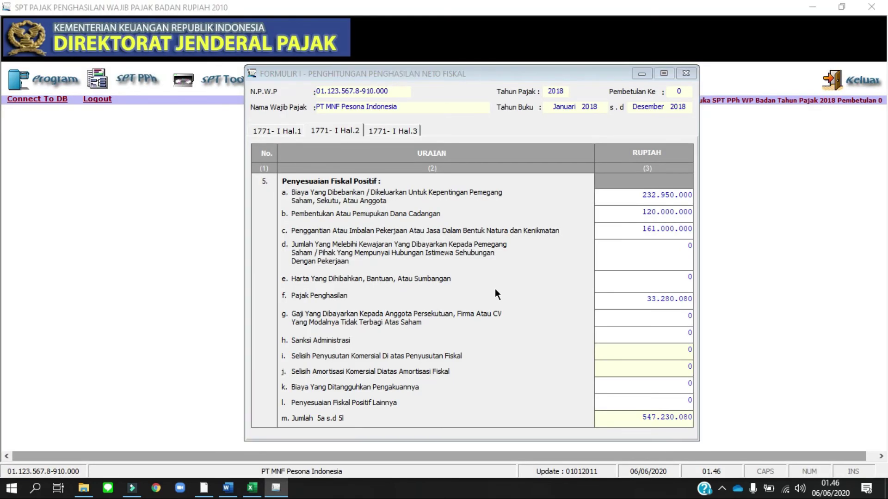
Check the 5H total in the workbook and set item 5h, Sanksi Administrasi, to 1.640.000
key("alt+Tab")
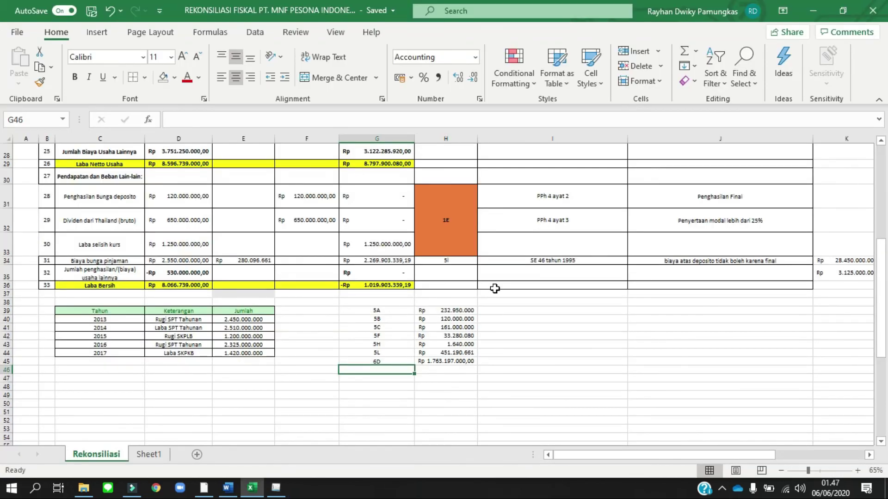
key("alt+Tab")
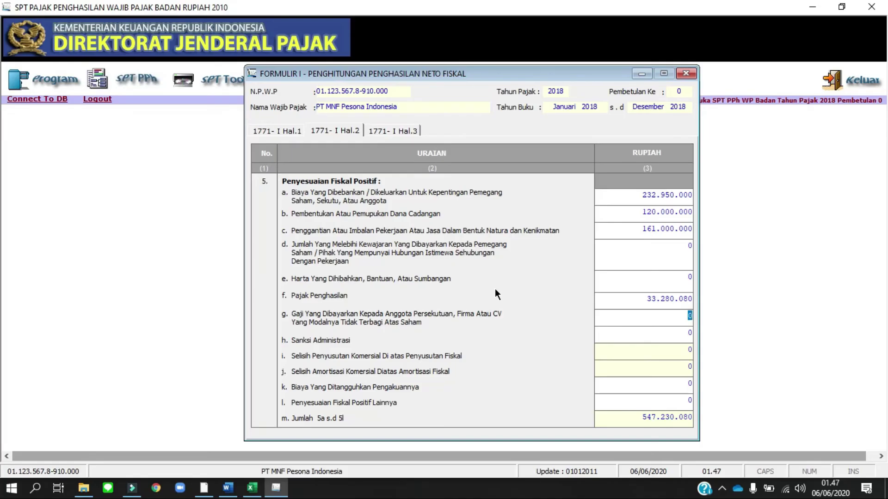
key("Tab")
type("1640000")
key("Tab")
Check the 5L total in the workbook and set item 5l, Penyesuaian Fiskal Positif Lainnya, to 451.190.661
key("alt+Tab")
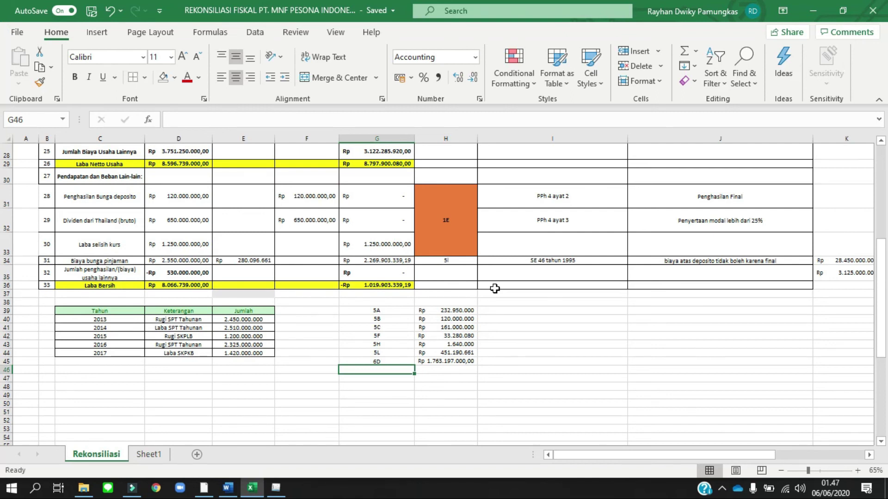
key("alt+Tab")
type("451")
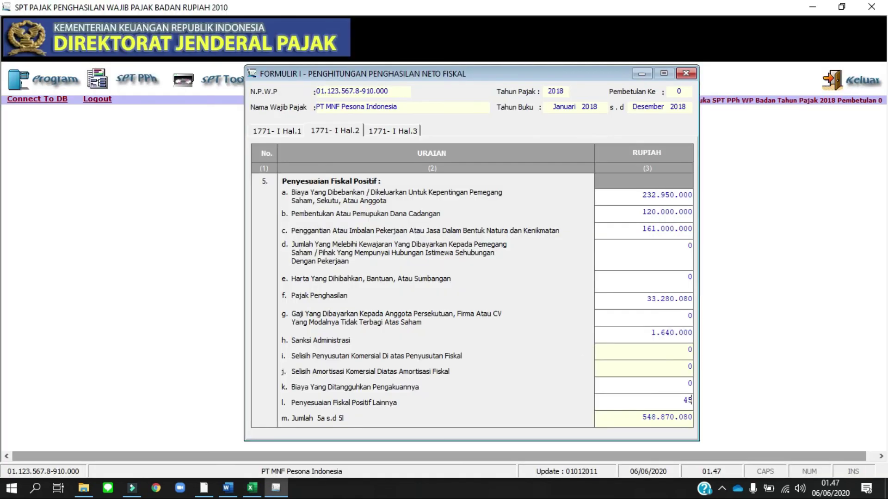
type("190661")
key("Tab")
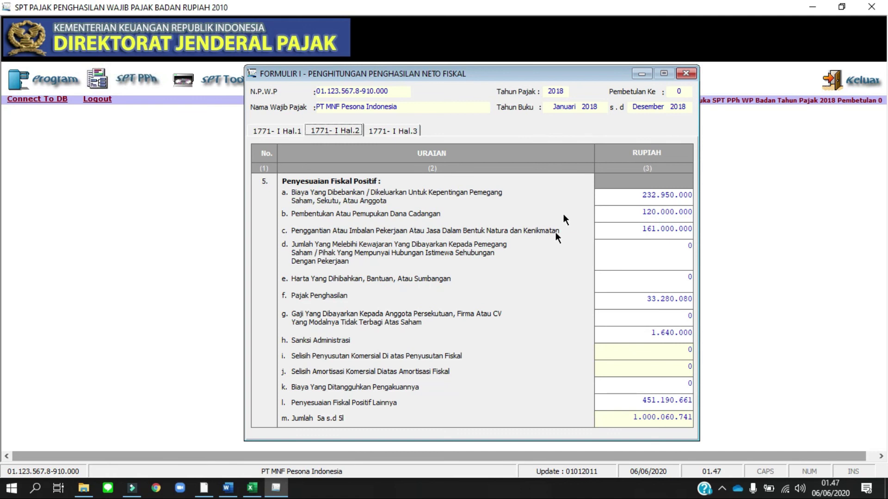
Set item 6d, Penyesuaian Fiskal Negatif Lainnya, to 1.763.197.000 on the form's third page and save the form
left_click(404, 132)
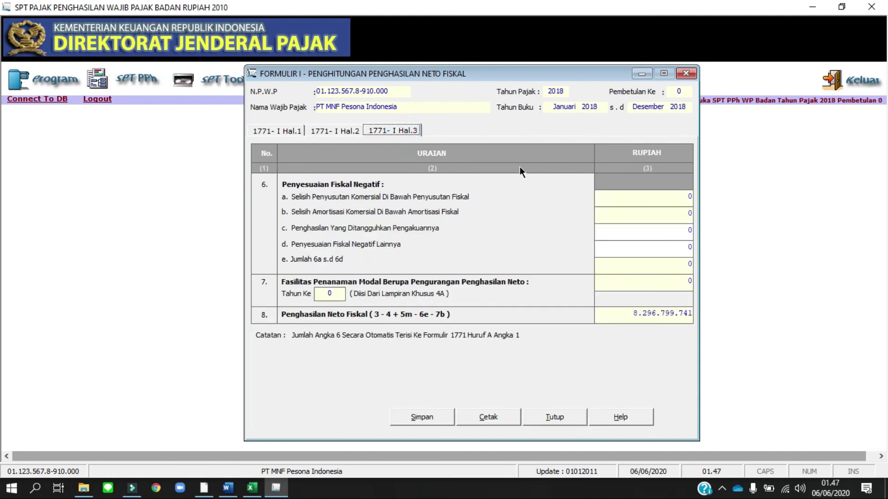
left_click(686, 250)
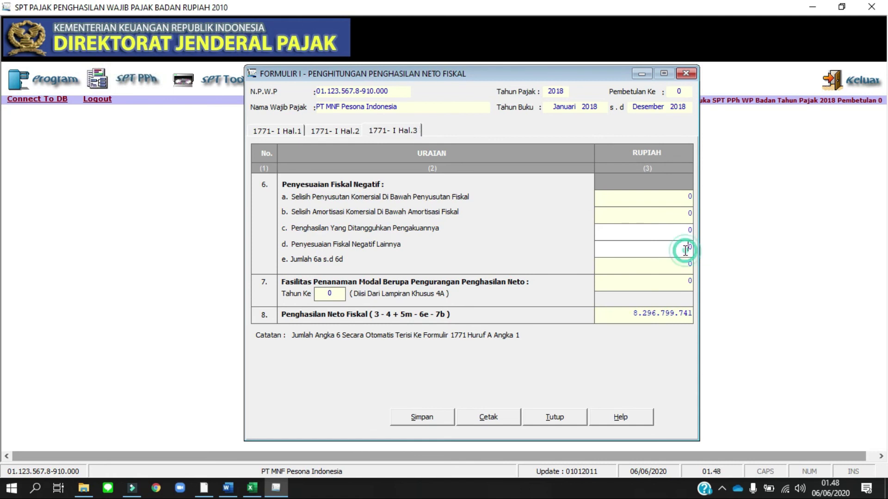
double_click(685, 250)
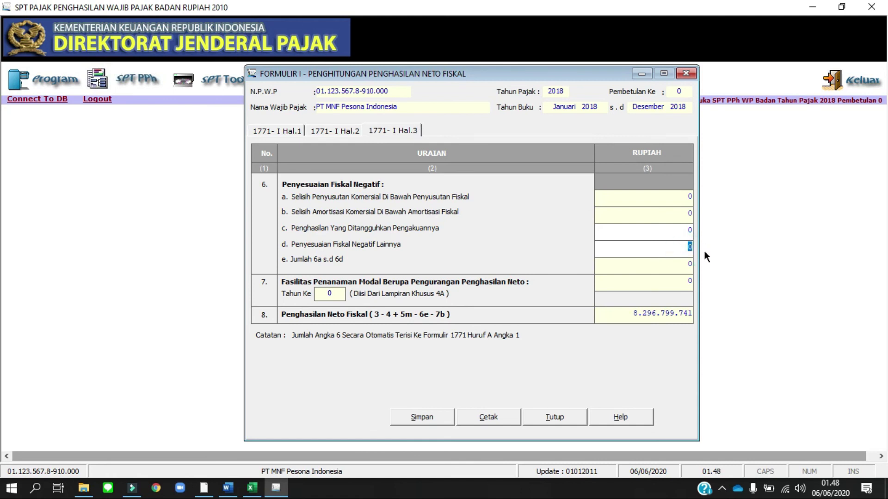
type("1")
key("BackSpace")
key("BackSpace")
type("1763197000")
key("Tab")
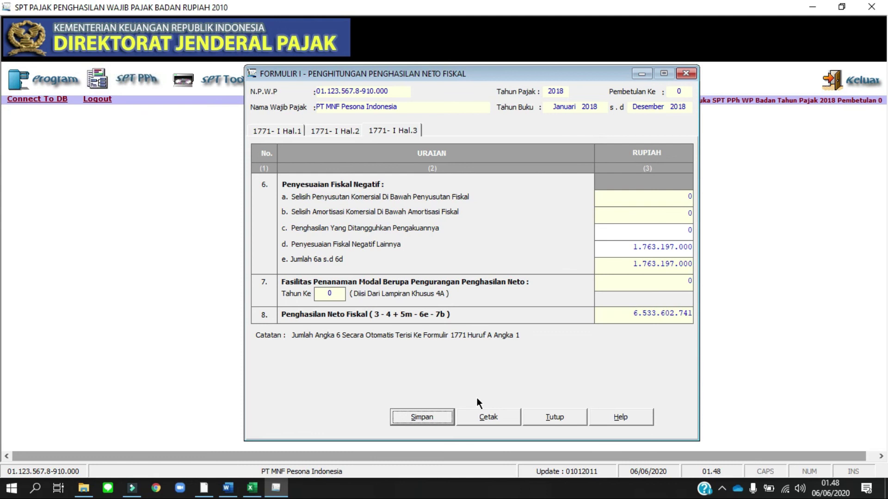
left_click(435, 418)
left_click(434, 293)
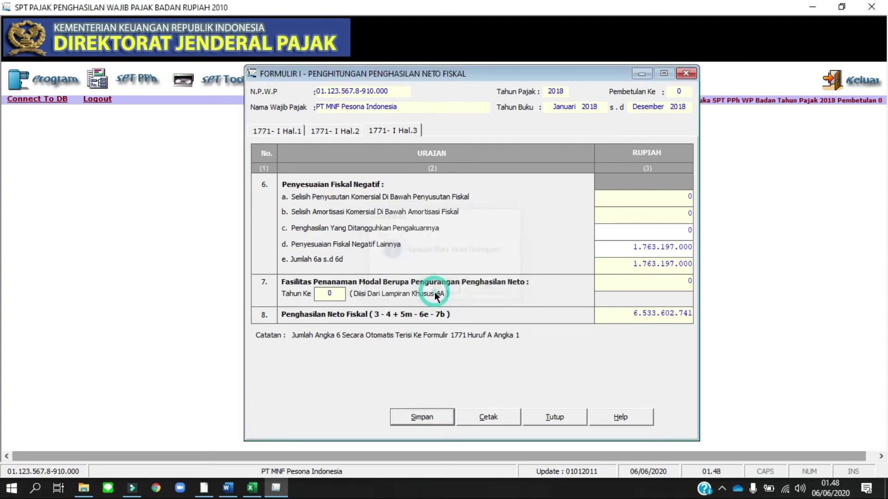